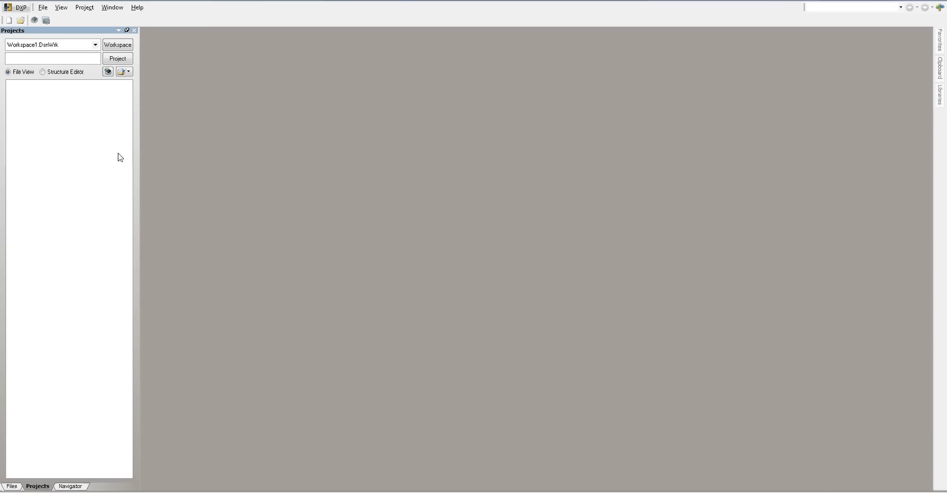
Add a new PCB project, PCB_Project1.PrjPCB, to the workspace.
right_click(59, 160)
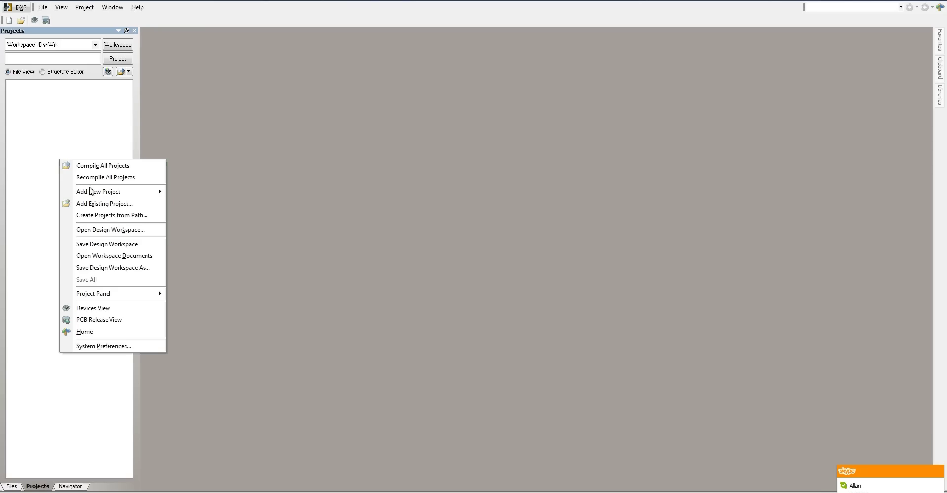
mouse_move(92, 191)
click(193, 191)
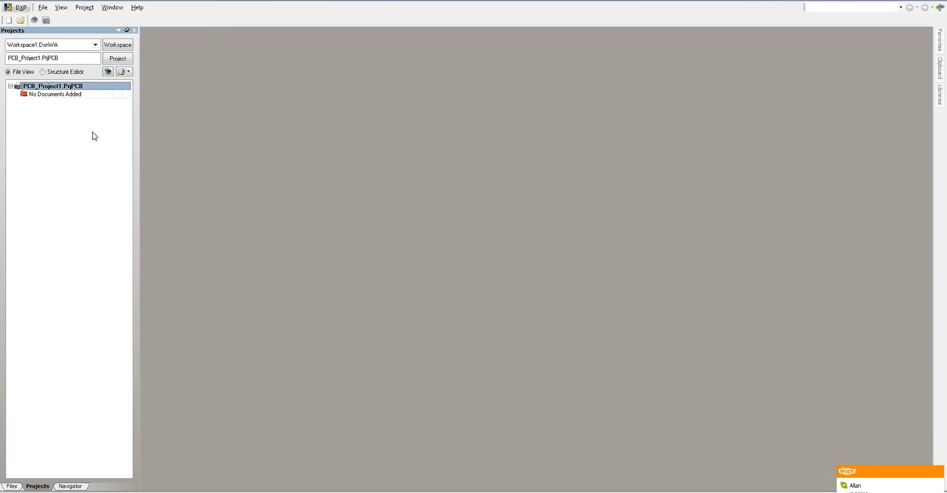
Add a new blank schematic sheet, Sheet1.SchDoc, to the project.
right_click(65, 87)
mouse_move(90, 106)
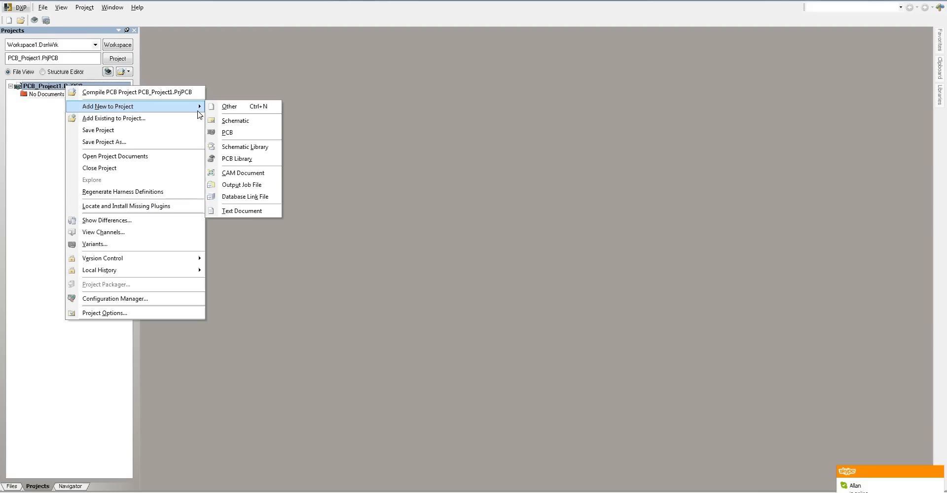
click(249, 123)
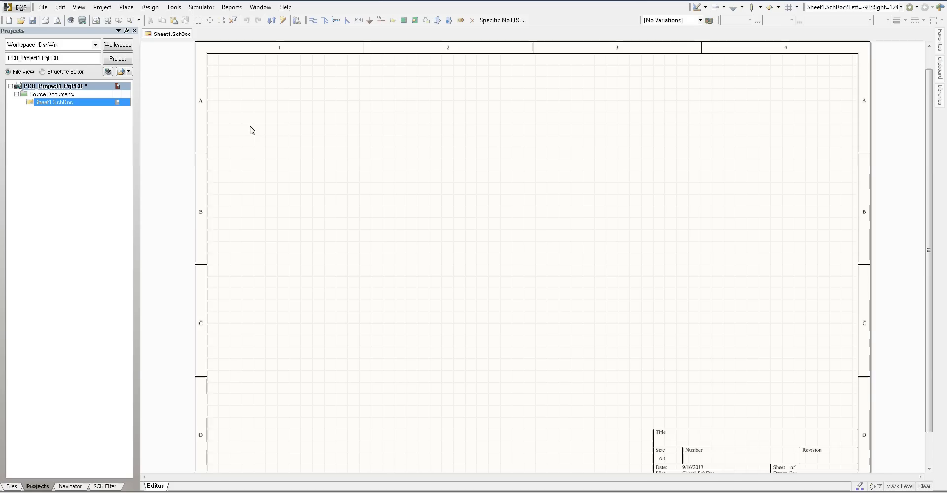
scroll(529, 251, up, 2)
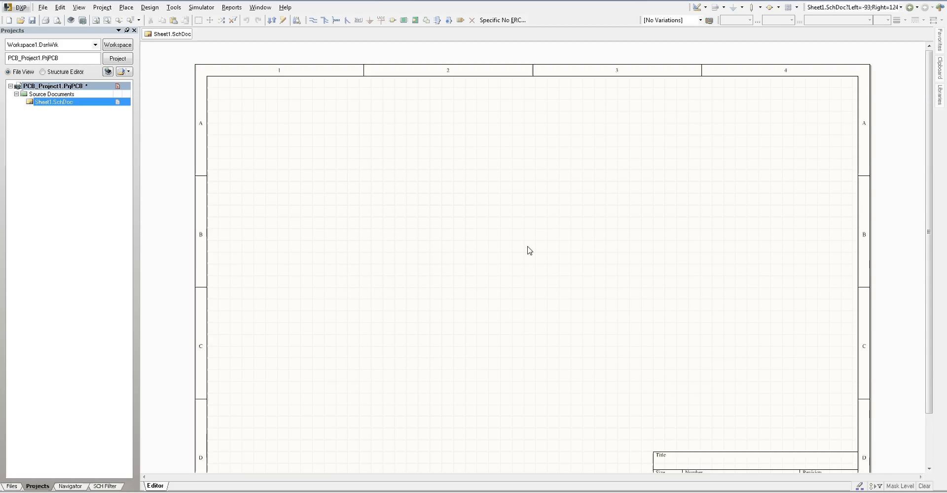
scroll(529, 250, down, 1)
scroll(311, 237, up, 1)
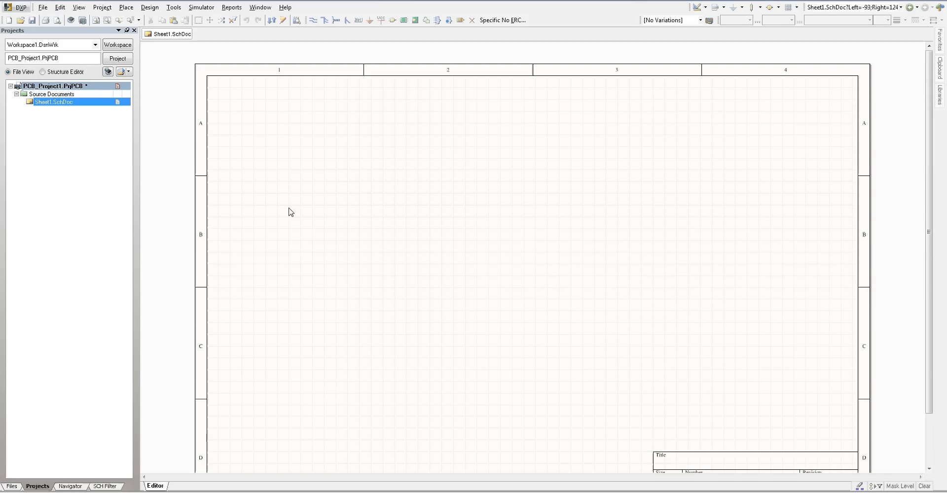
scroll(289, 211, down, 1)
Save Sheet1.SchDoc into a new folder C:\AltiumProjects\Tutorials555.
click(31, 20)
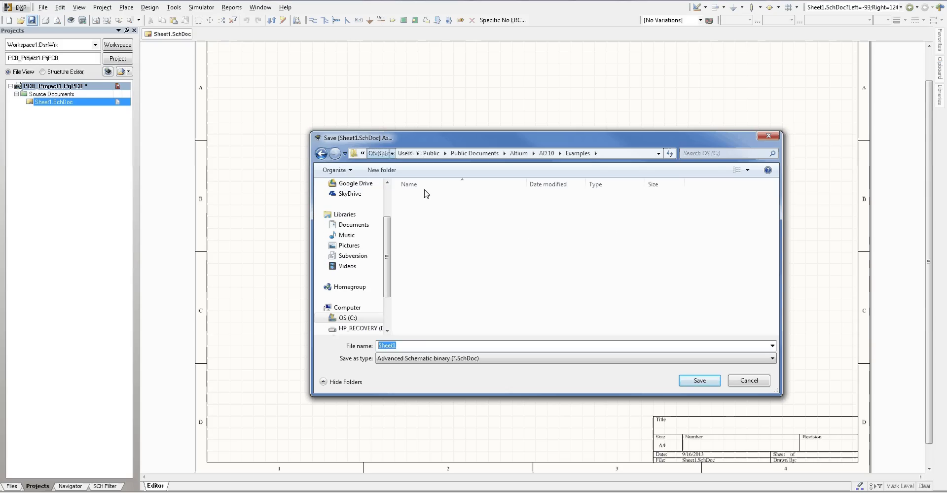
double_click(447, 251)
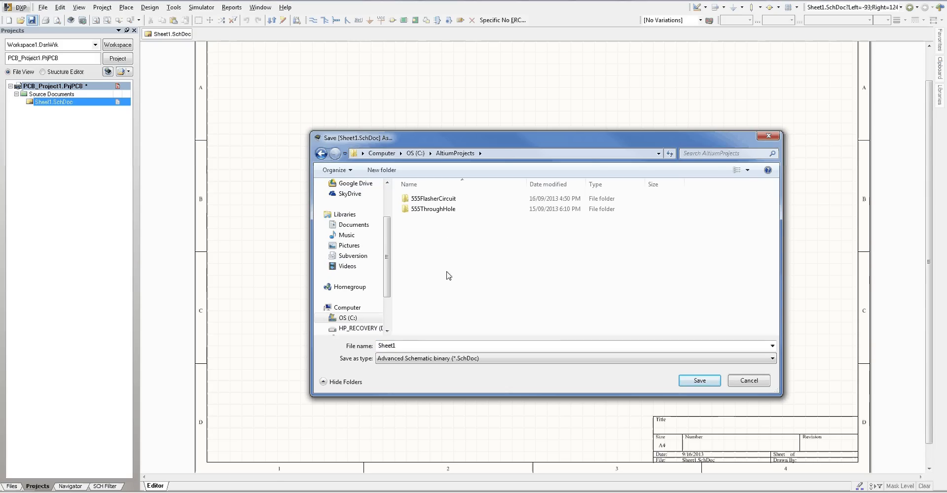
right_click(446, 272)
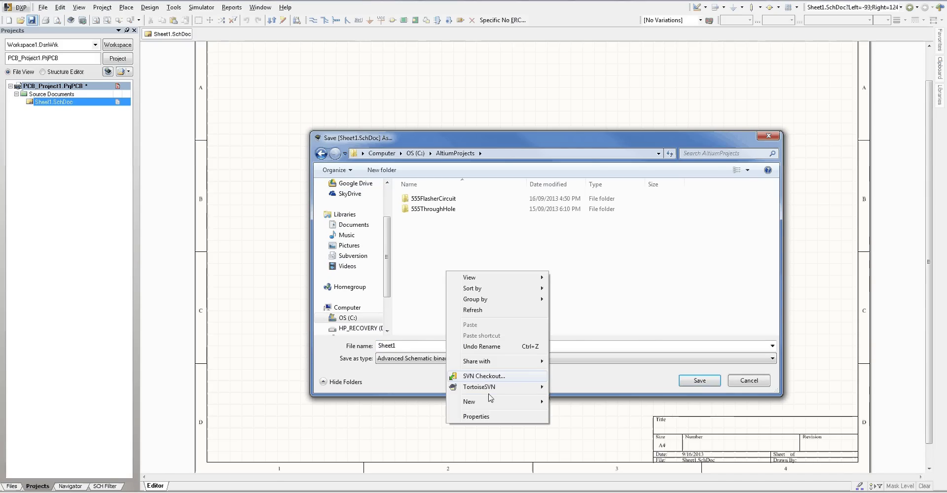
mouse_move(486, 402)
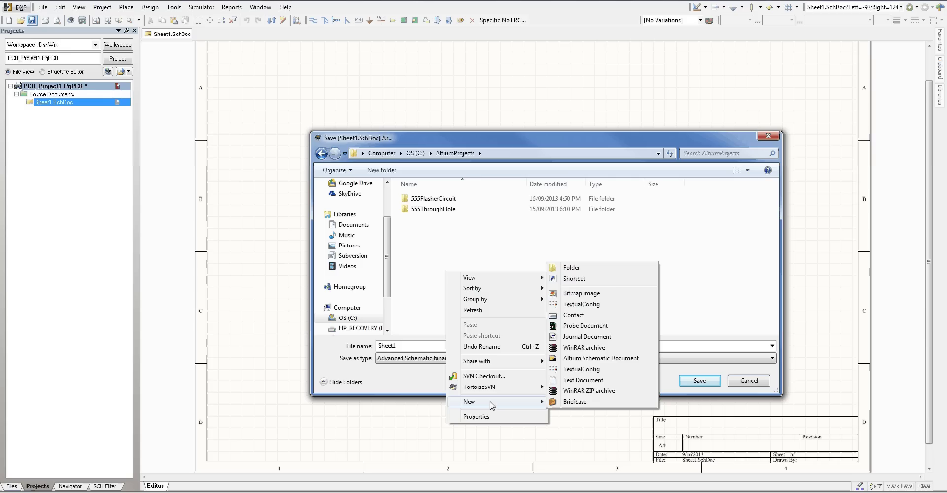
click(573, 268)
text(Tut)
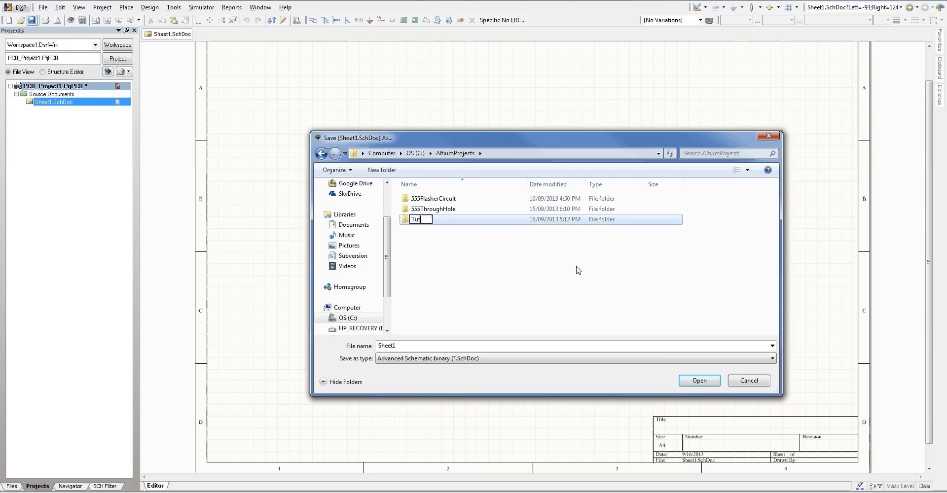
text(orials555)
key(Return)
click(700, 380)
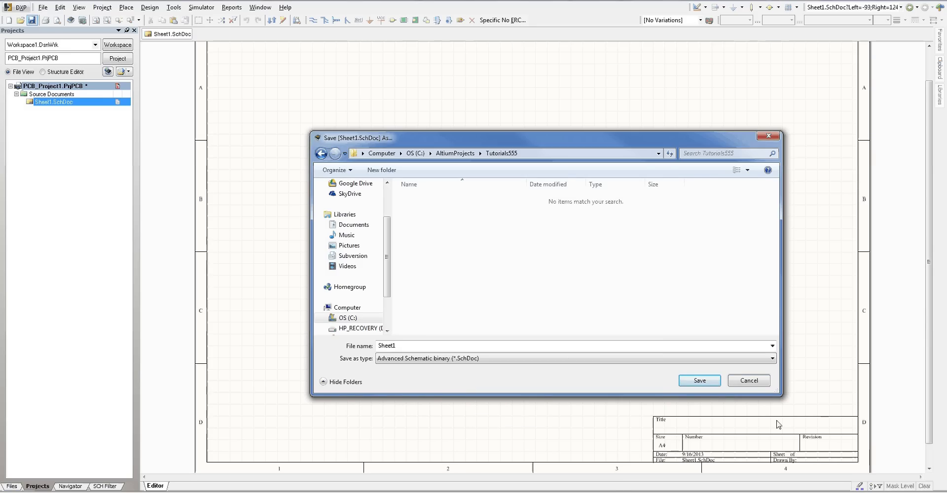
click(700, 379)
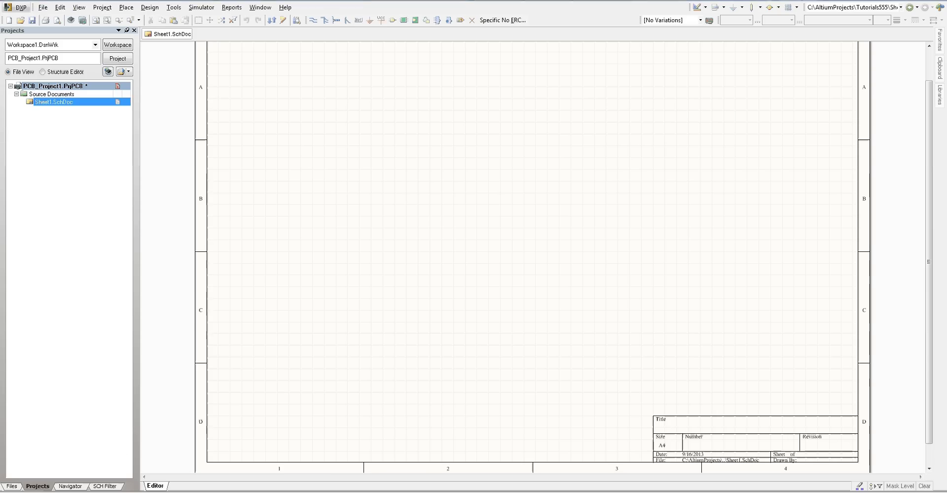
View the Chrome reference schematic: R1 1K, R2 470K, C1 1µF, R3 1K, LED D1.
key(alt+Tab)
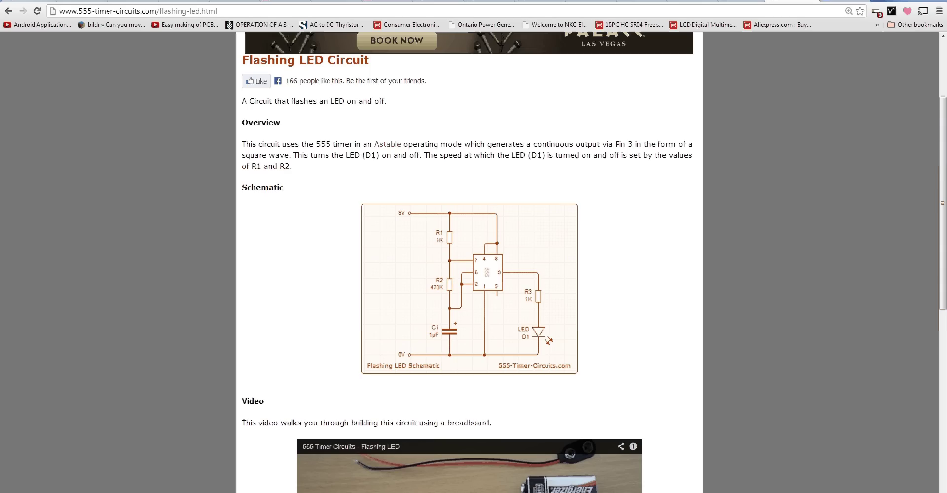
Back in Altium, open the part browser and switch to Miscellaneous Devices.IntLib.
key(alt+Tab)
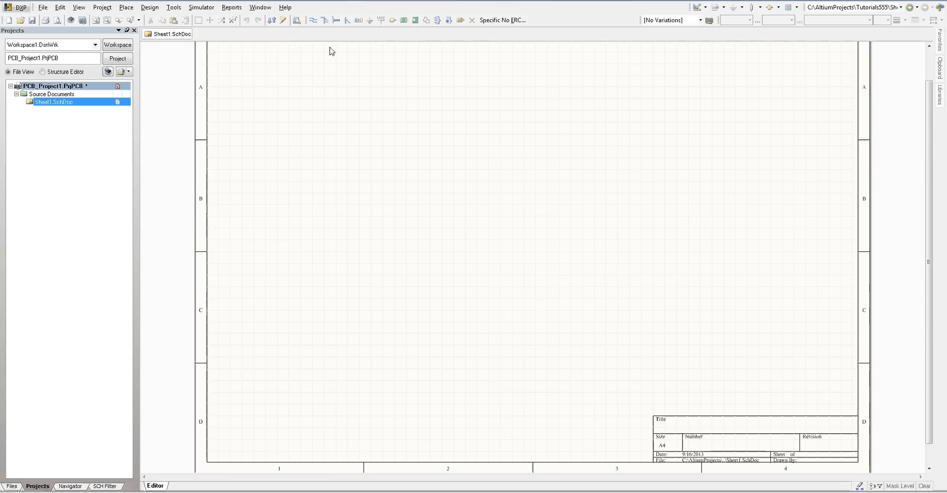
click(392, 20)
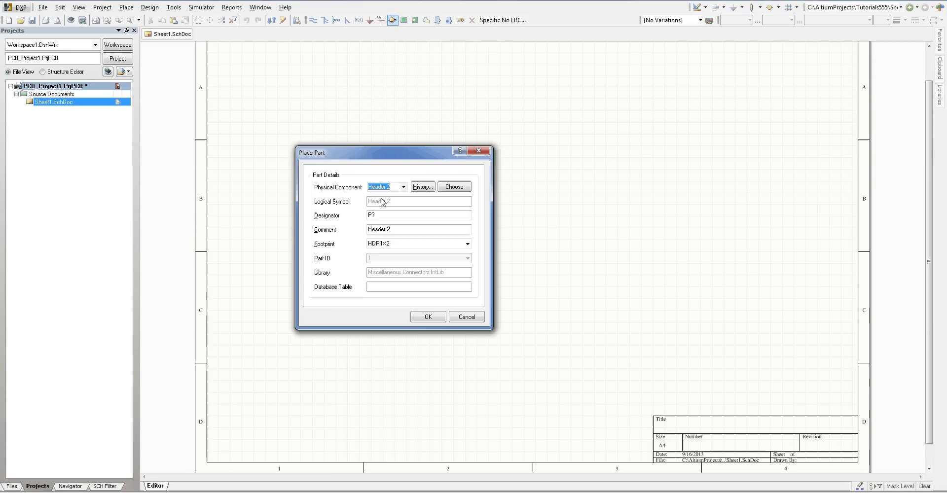
click(455, 188)
scroll(474, 232, down, 4)
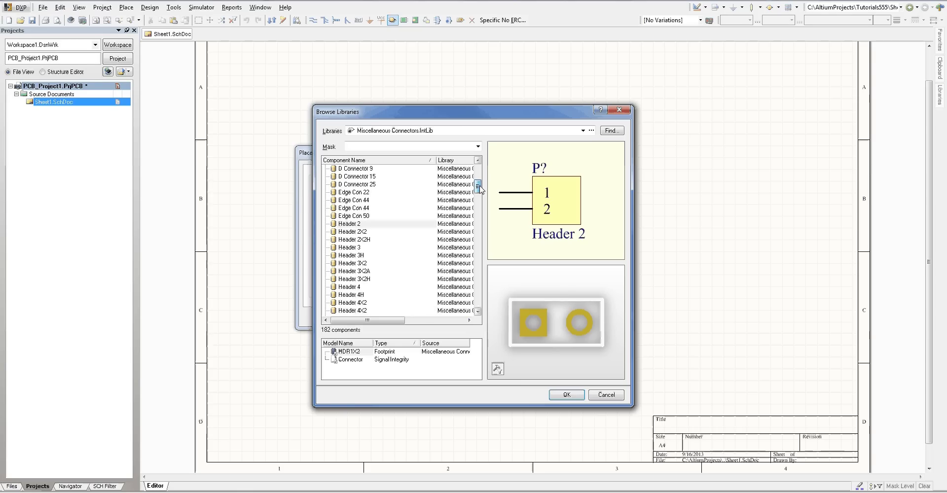
scroll(477, 247, down, 20)
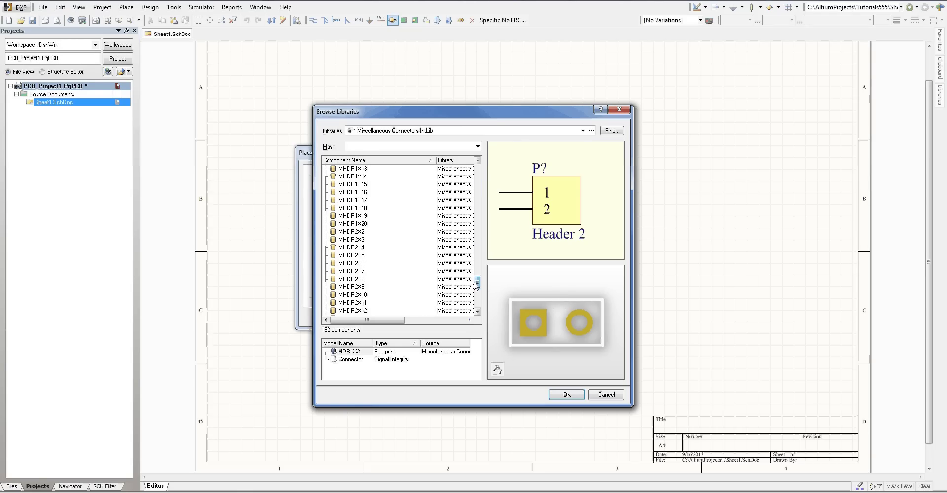
scroll(477, 274, up, 4)
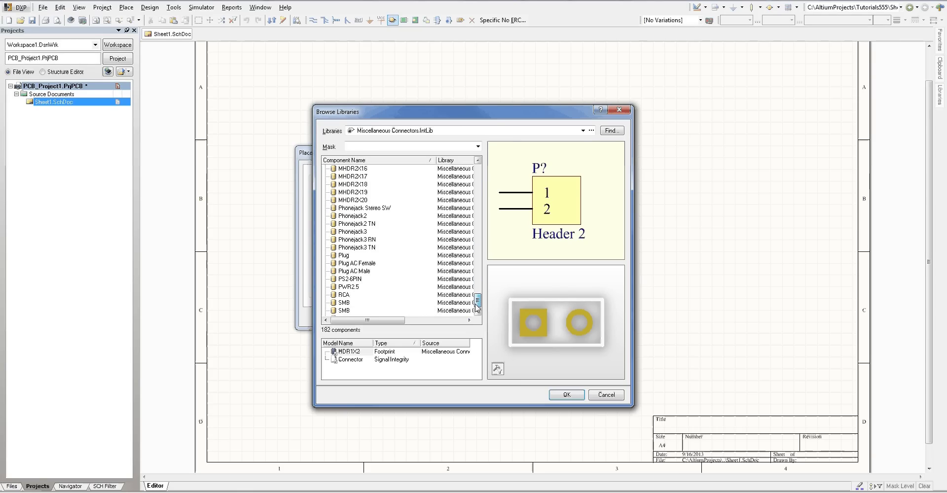
scroll(477, 275, down, 5)
click(446, 131)
scroll(446, 152, up, 1)
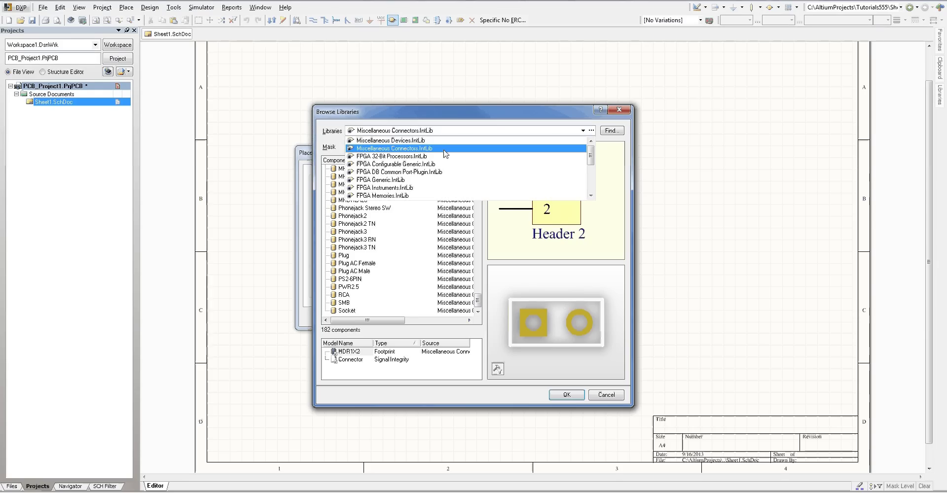
click(434, 140)
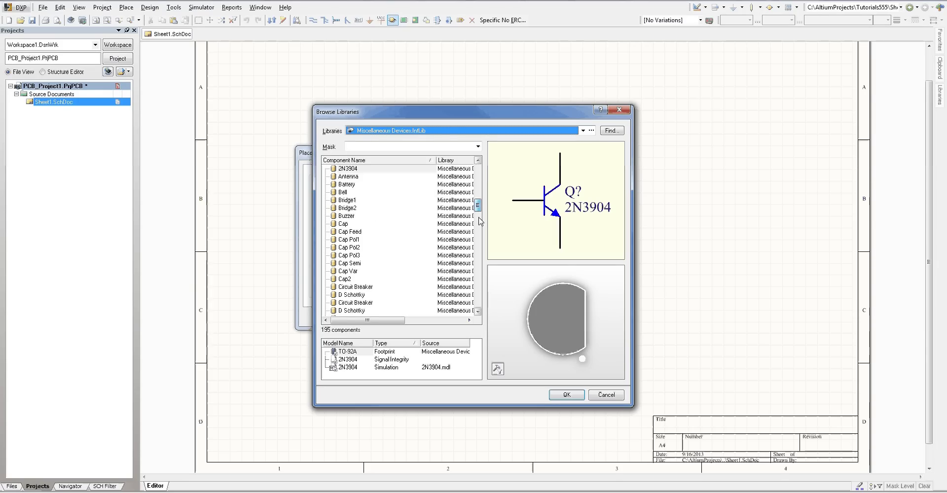
Compare the Res Adj1, Res1, Res2 and Res3 symbols and choose Res1.
drag(481, 222, 477, 274)
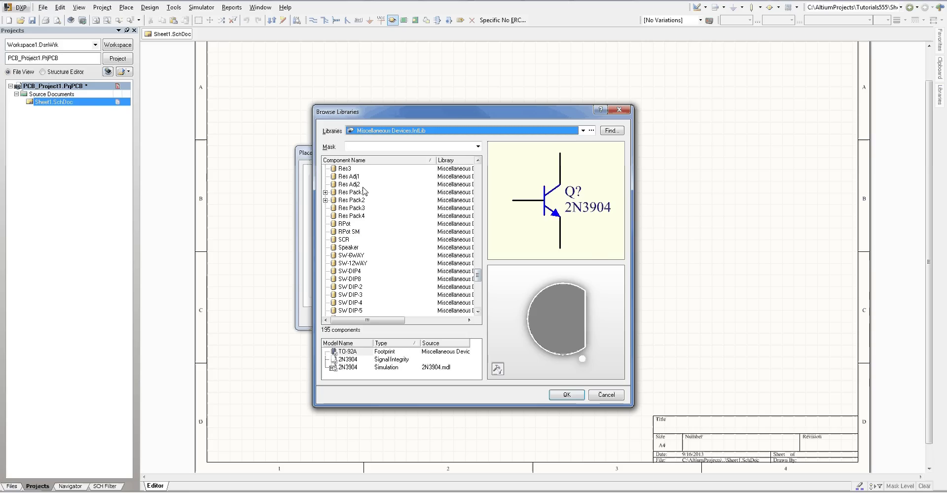
click(350, 224)
click(363, 201)
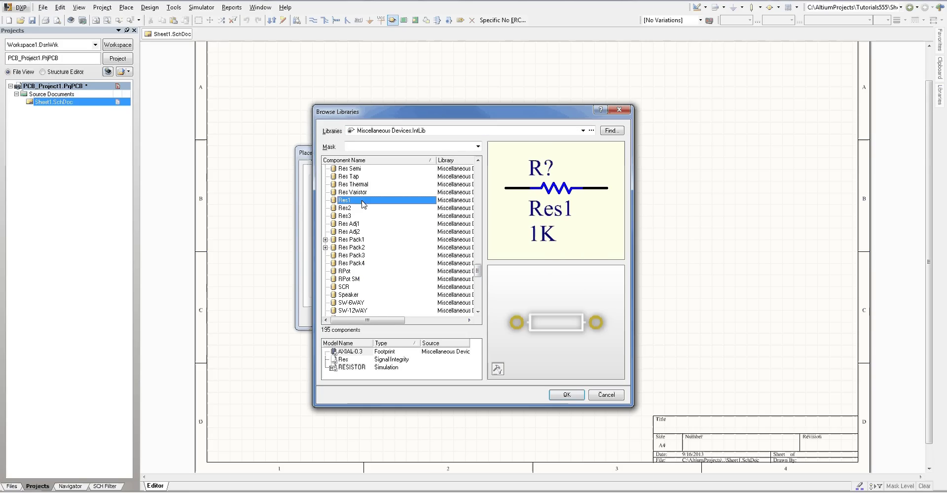
click(350, 208)
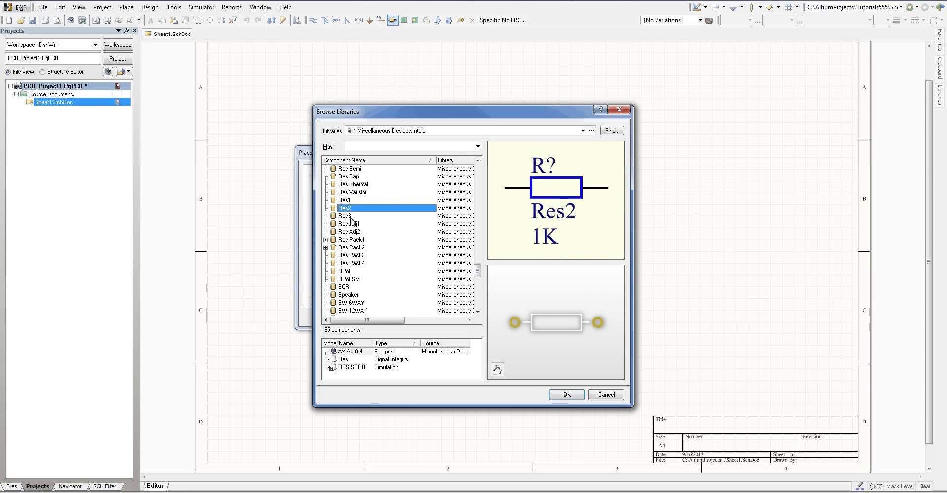
click(350, 216)
key(Up)
key(Up)
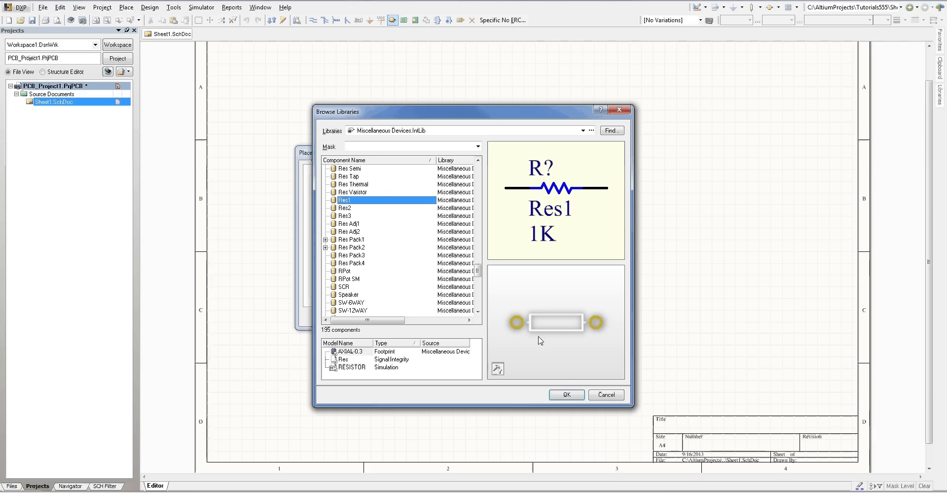
click(358, 208)
click(369, 202)
click(370, 208)
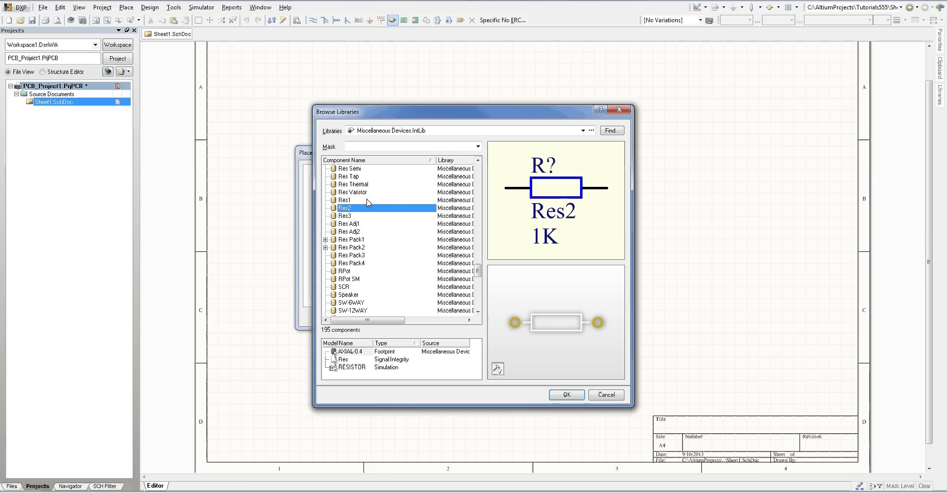
click(370, 201)
click(366, 208)
click(370, 201)
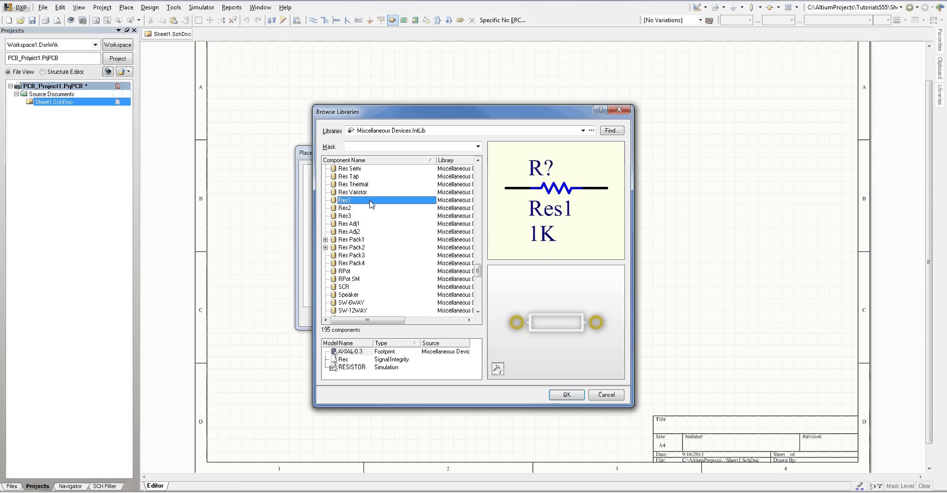
click(560, 394)
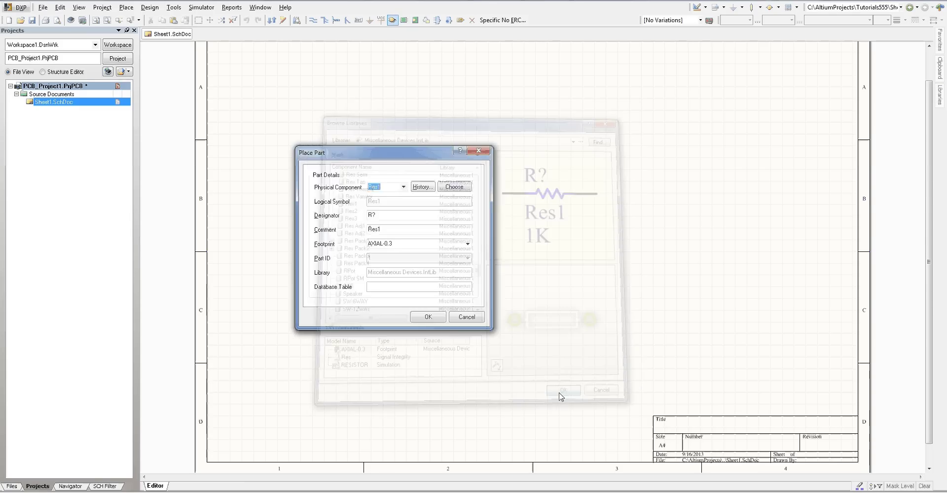
Place two vertical 1K Res1 resistors side by side on the sheet.
click(428, 317)
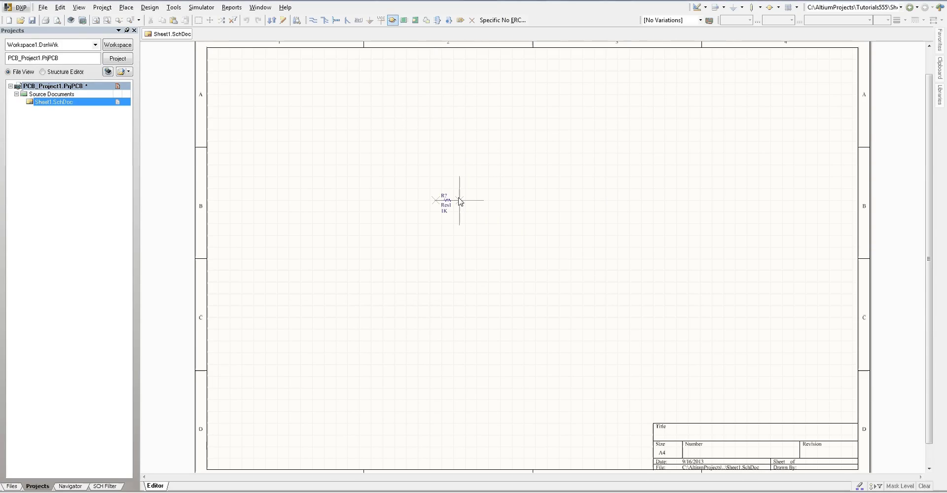
key(space)
key(space)
key(space)
key(Tab)
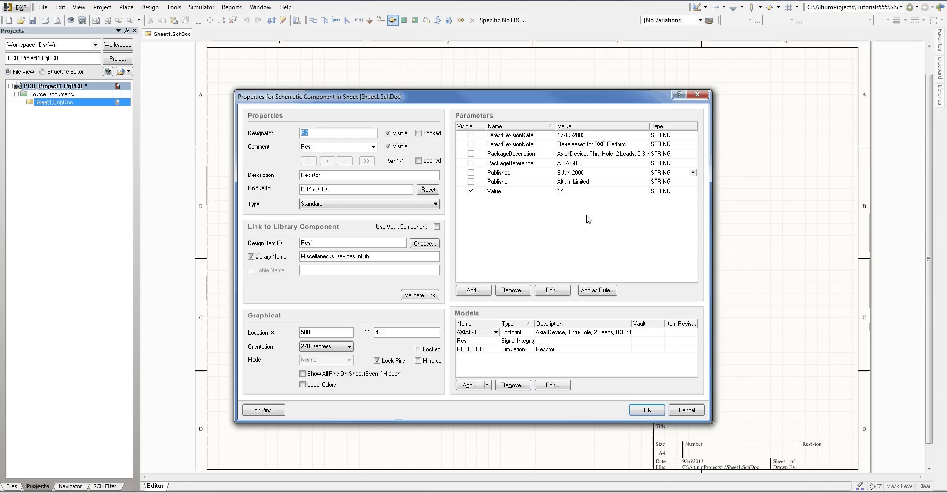
click(560, 191)
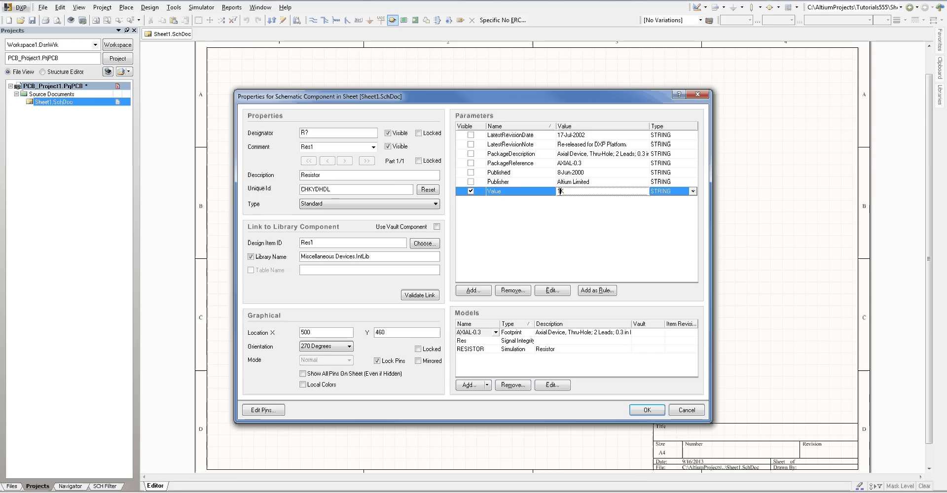
key(alt+Tab)
click(643, 410)
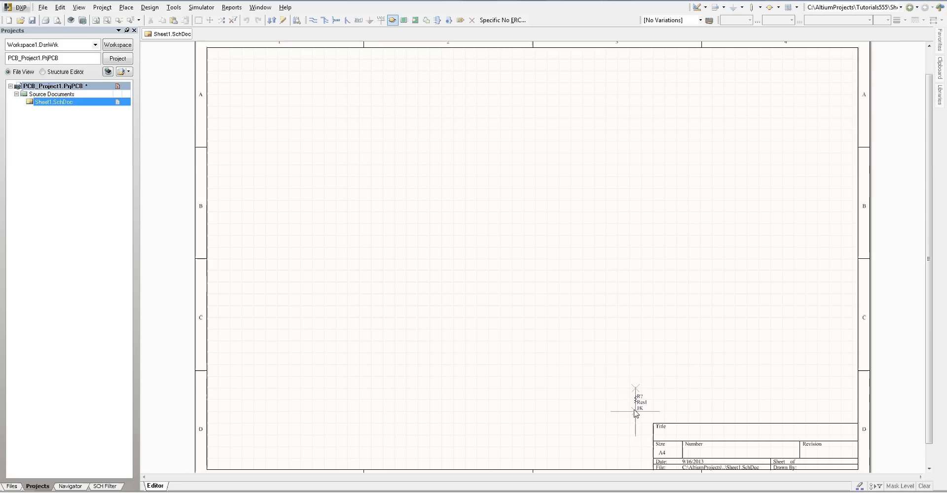
click(477, 195)
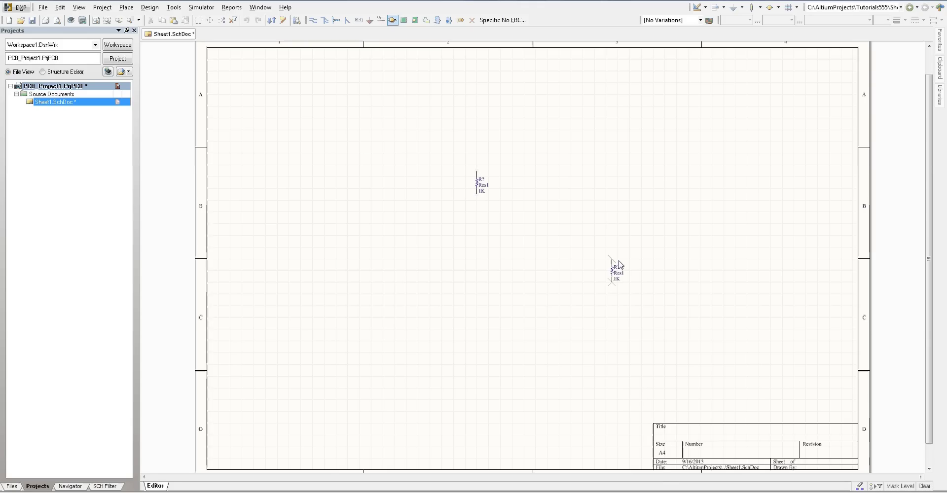
click(600, 250)
Place a third vertical resistor valued 470K below the first 1K one.
key(Tab)
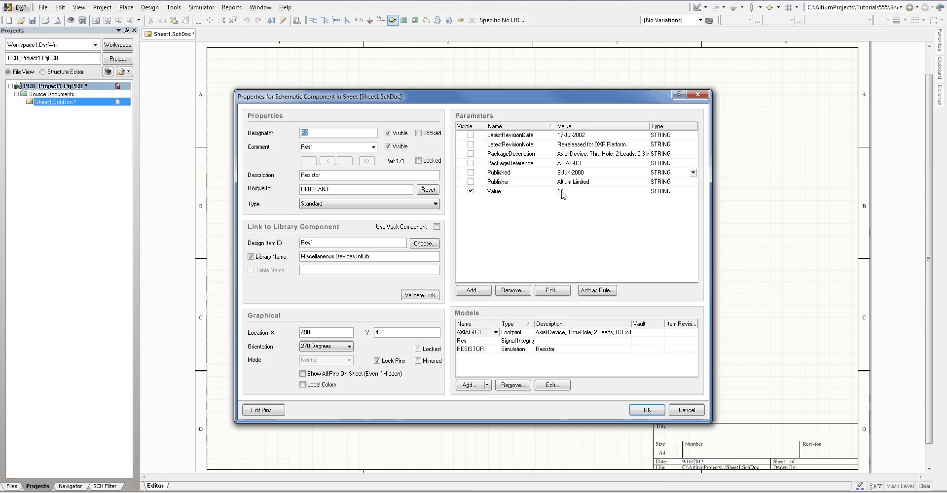
click(561, 191)
key(BackSpace)
text(4)
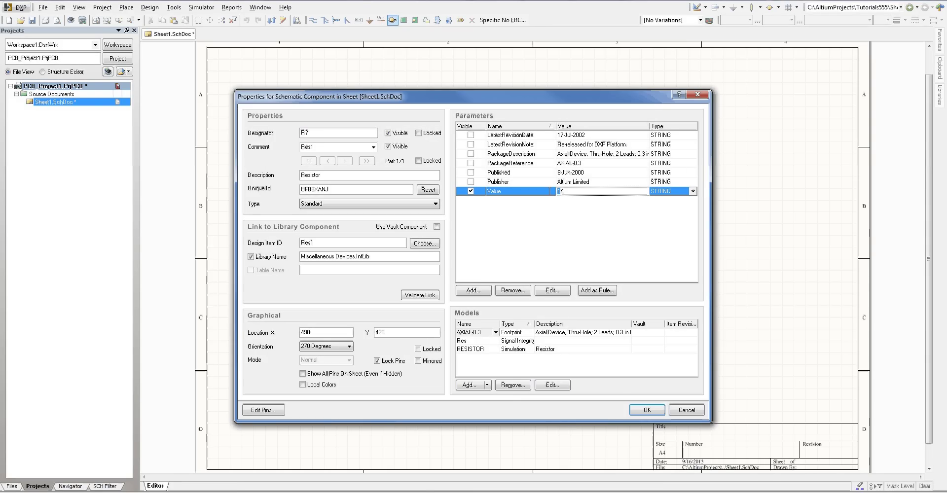
text(70)
click(647, 410)
click(479, 237)
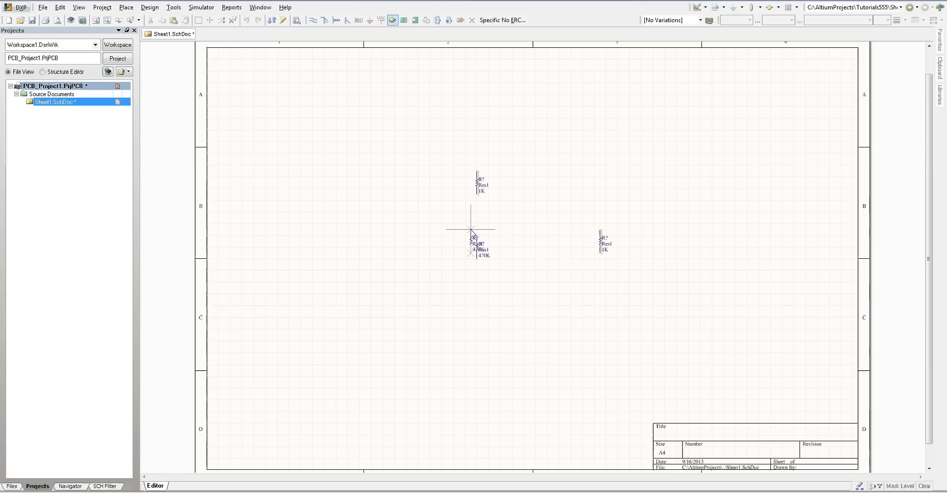
right_click(410, 222)
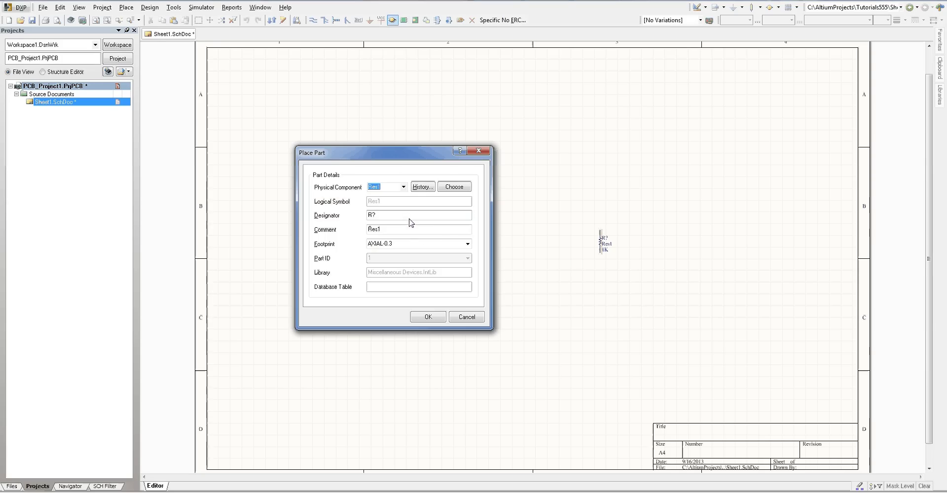
click(467, 316)
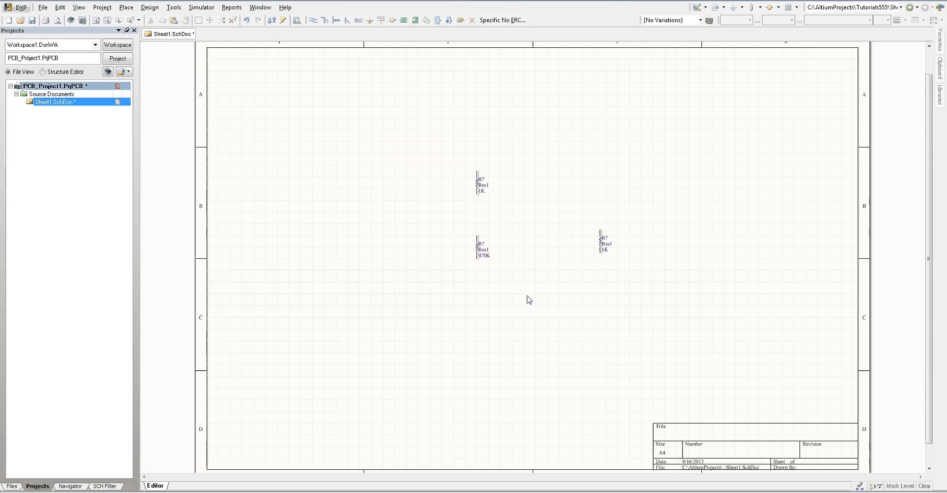
ctrl+scroll(551, 228, up, 5)
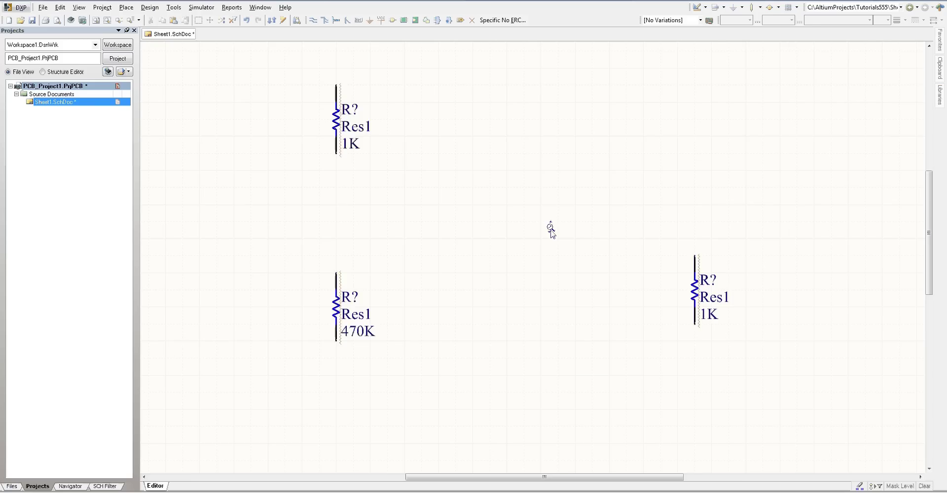
ctrl+scroll(550, 228, down, 2)
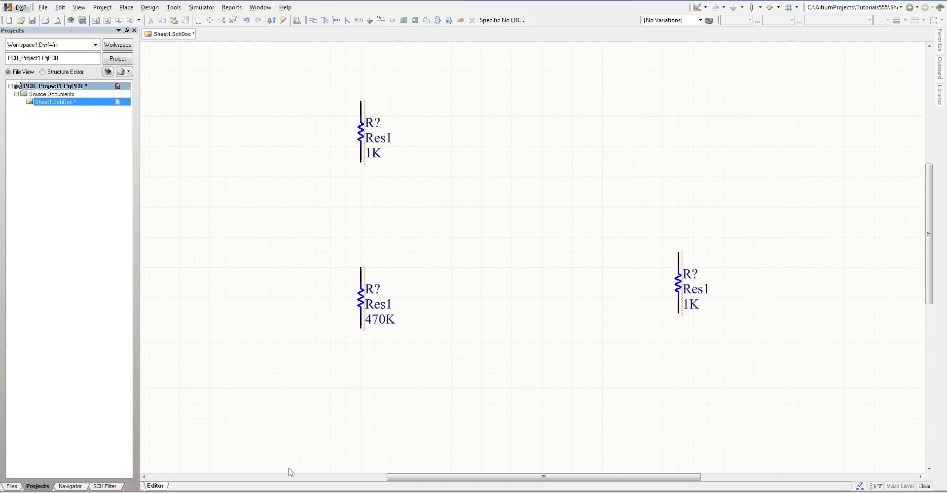
ctrl+scroll(498, 279, down, 3)
ctrl+scroll(499, 281, up, 2)
ctrl+scroll(499, 282, down, 5)
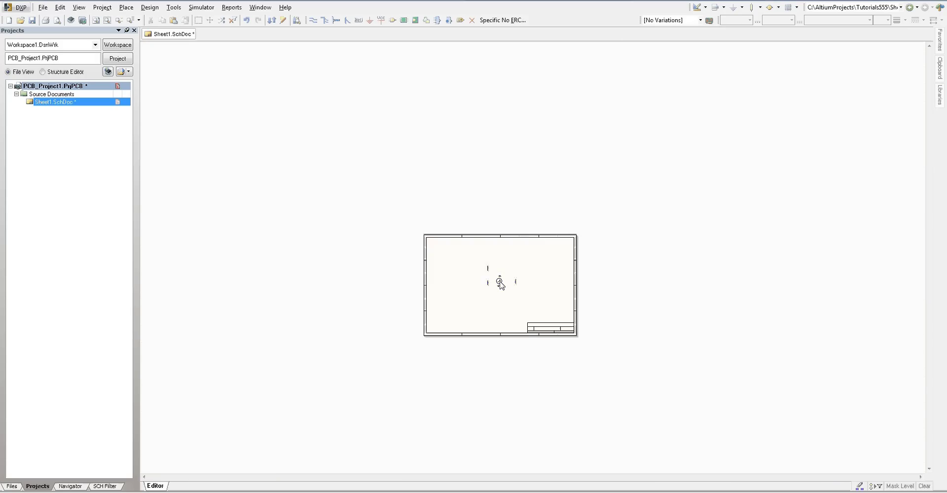
ctrl+scroll(500, 281, up, 5)
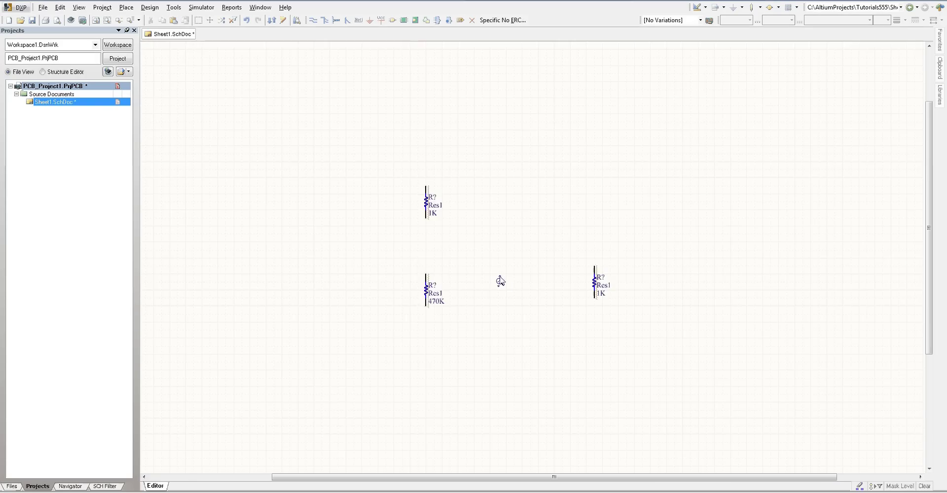
ctrl+scroll(500, 281, up, 3)
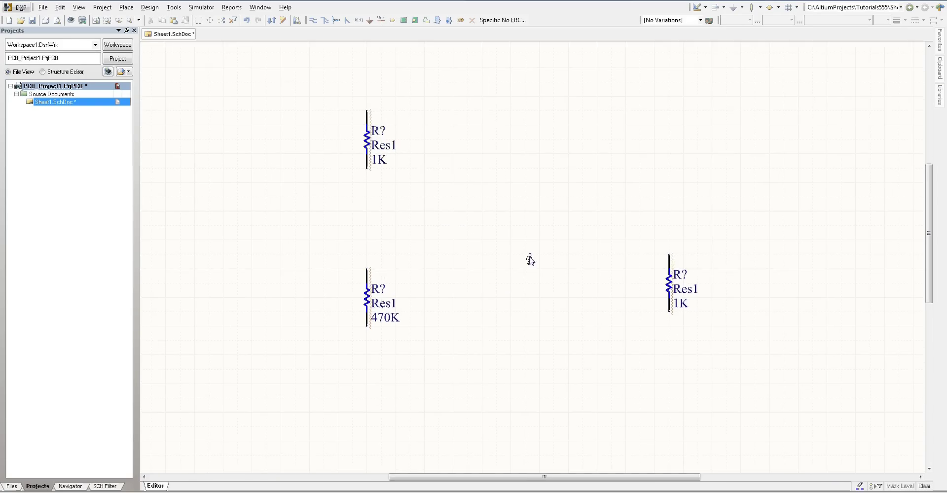
ctrl+scroll(530, 267, down, 5)
ctrl+scroll(531, 262, up, 4)
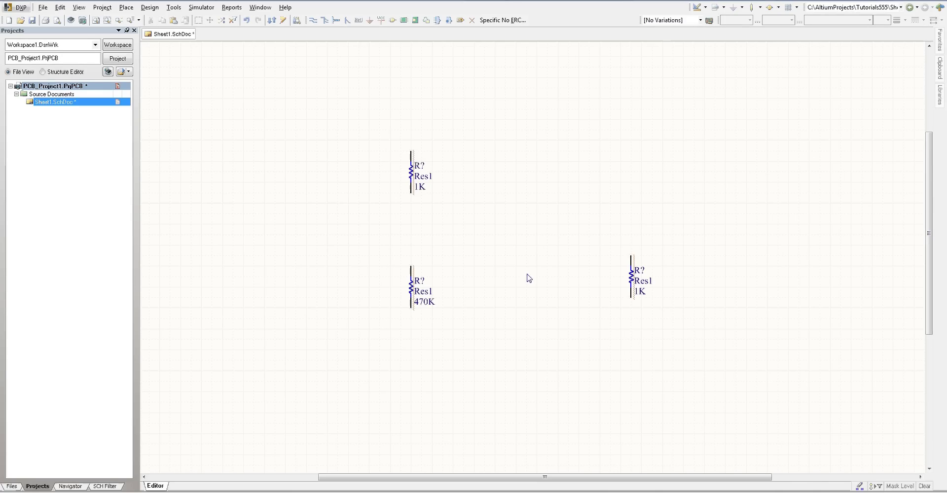
Check the Chrome reference schematic for the next part, the 1µF capacitor C1.
key(alt+Tab)
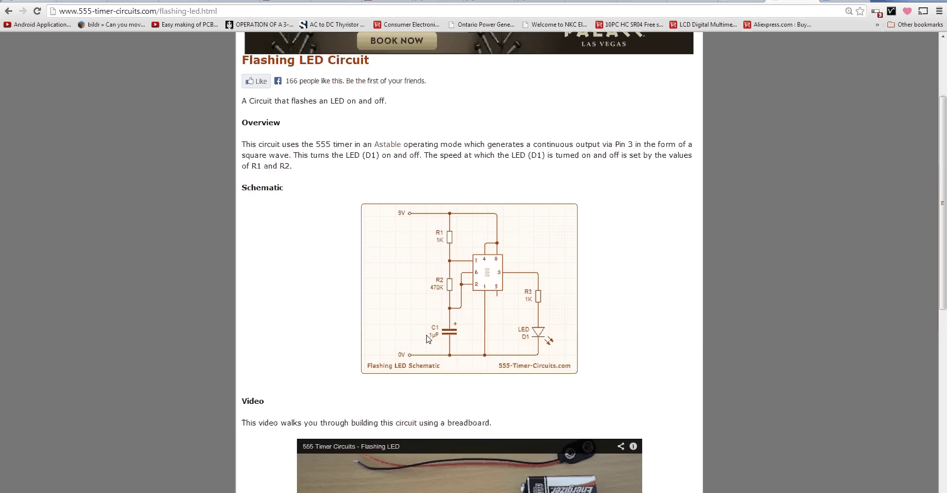
Back in Altium, open the part library browser and scroll to the capacitors.
key(alt+Tab)
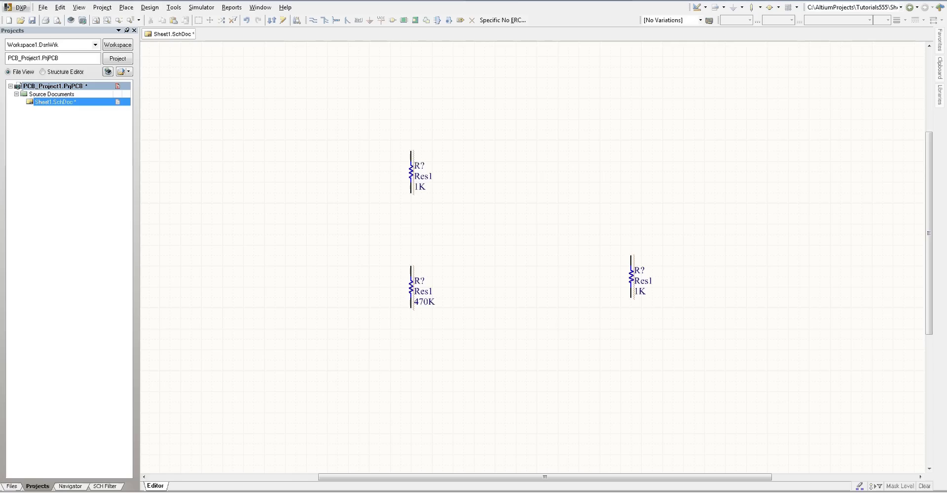
scroll(467, 275, down, 1)
scroll(462, 270, up, 1)
click(392, 20)
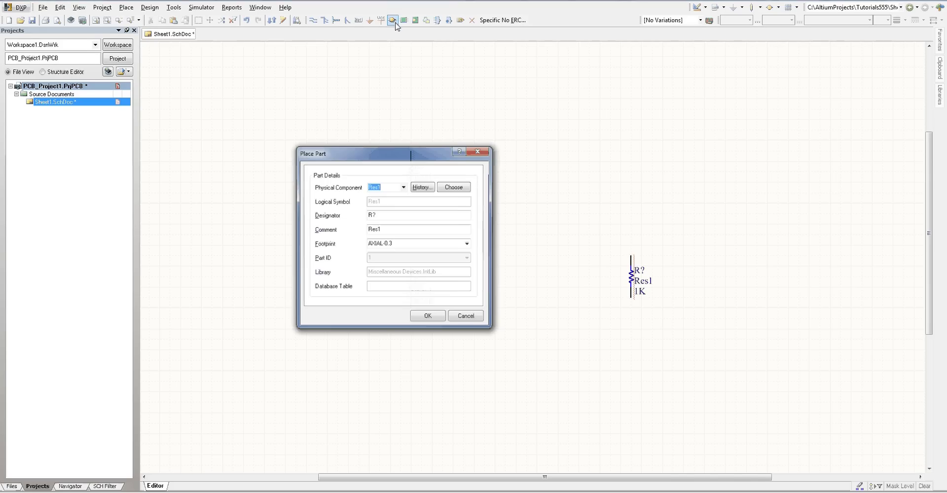
click(454, 187)
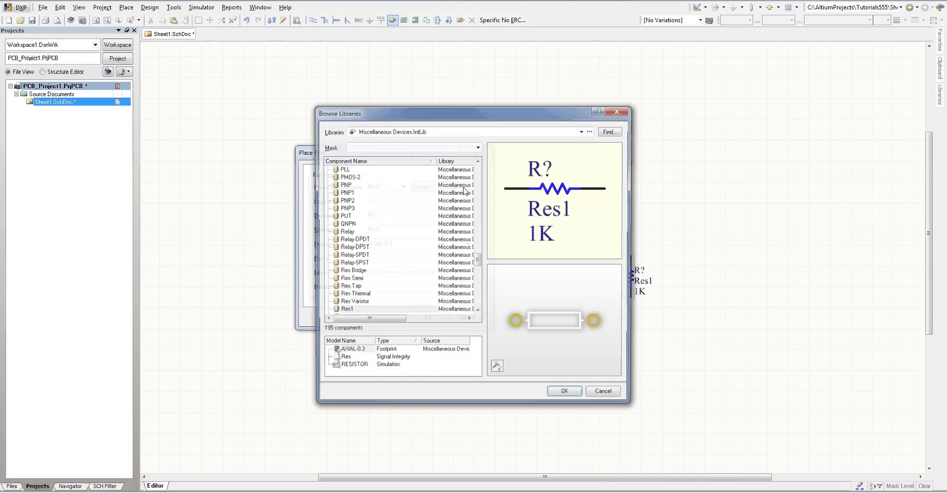
drag(477, 259, 482, 170)
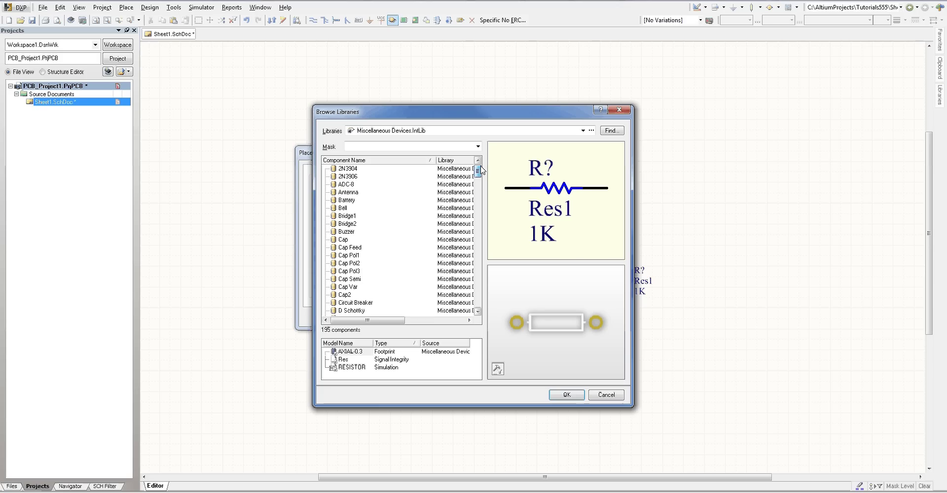
Compare Cap, Cap Feed and Cap Pol1–3, then choose Cap Pol1.
click(345, 240)
click(351, 247)
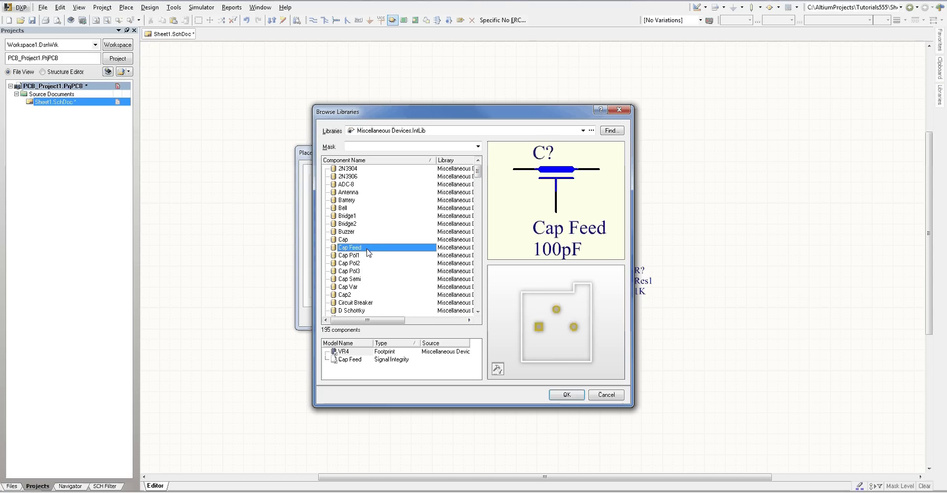
click(355, 255)
click(357, 271)
click(364, 263)
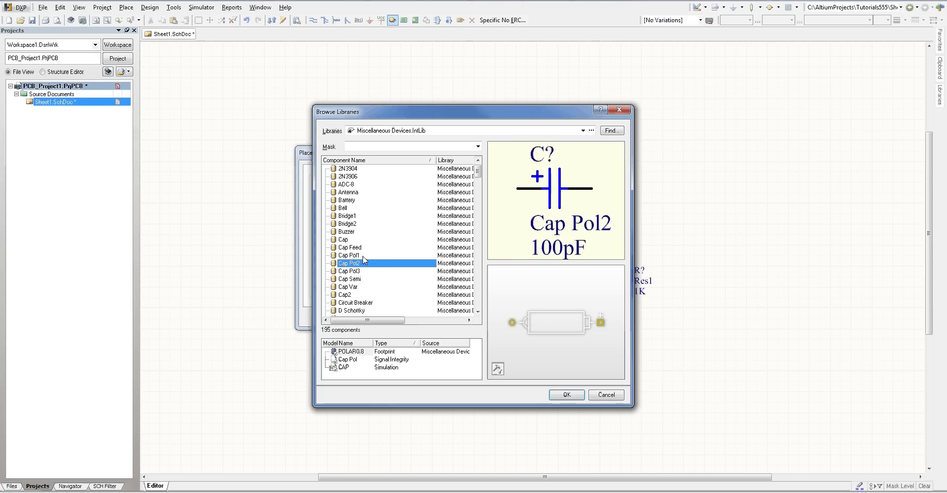
click(370, 256)
click(356, 263)
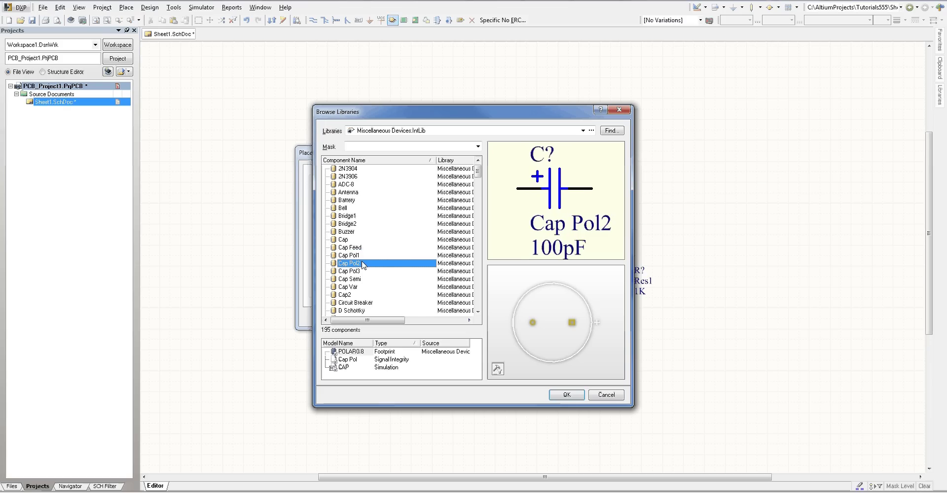
click(348, 255)
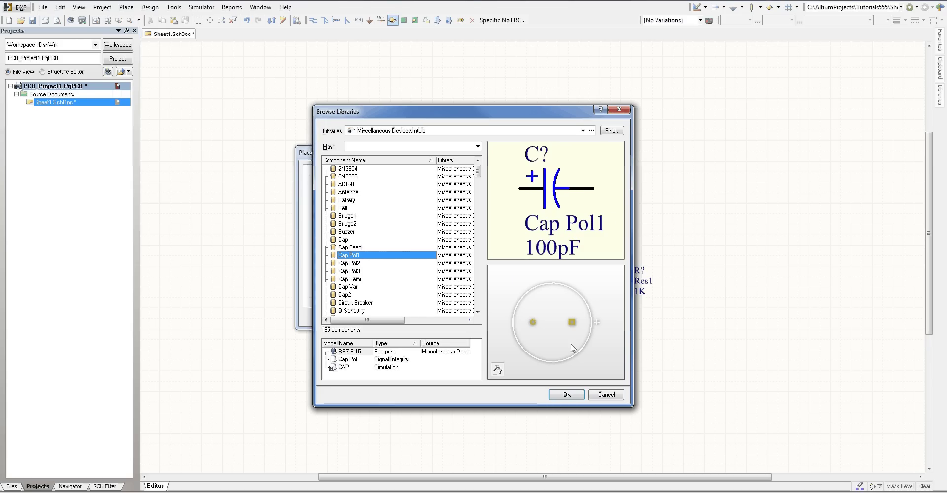
click(564, 396)
Place the Cap Pol1 capacitor vertically below the 470K resistor.
click(430, 318)
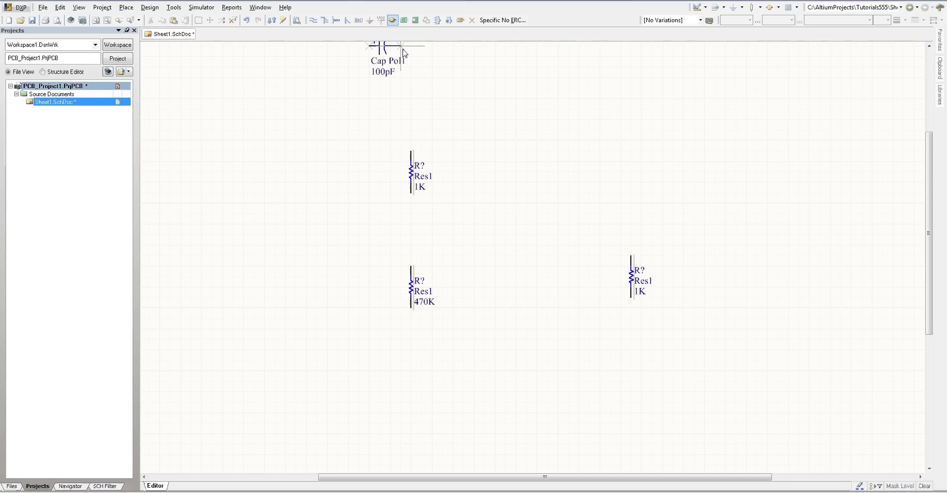
key(space)
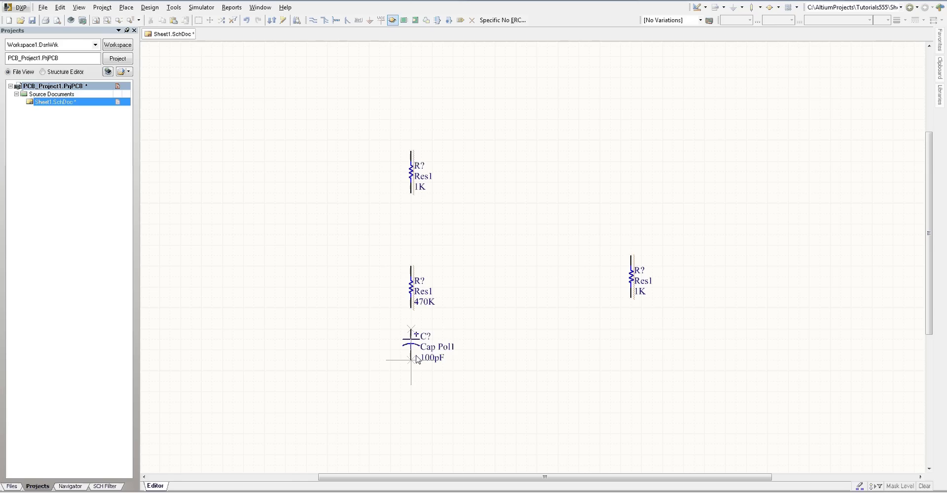
click(417, 359)
key(Escape)
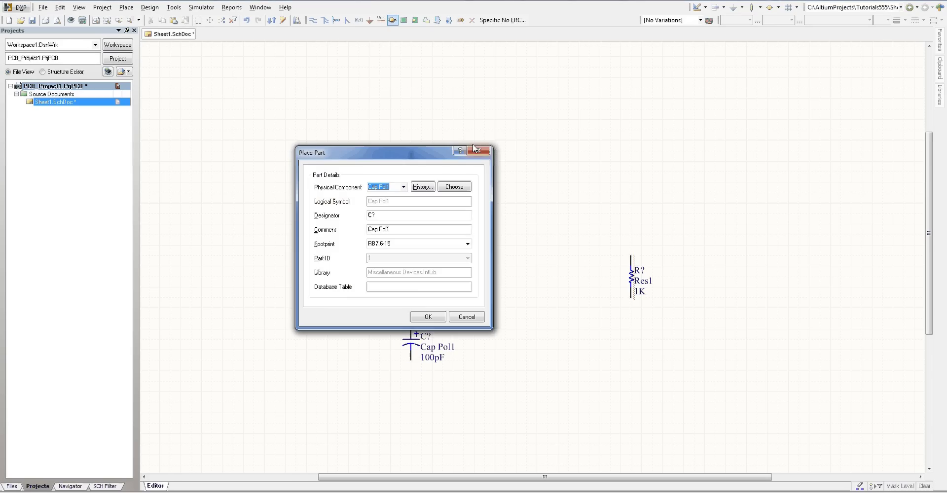
key(Escape)
Change the capacitor's value from 100pF to 1uF.
double_click(429, 359)
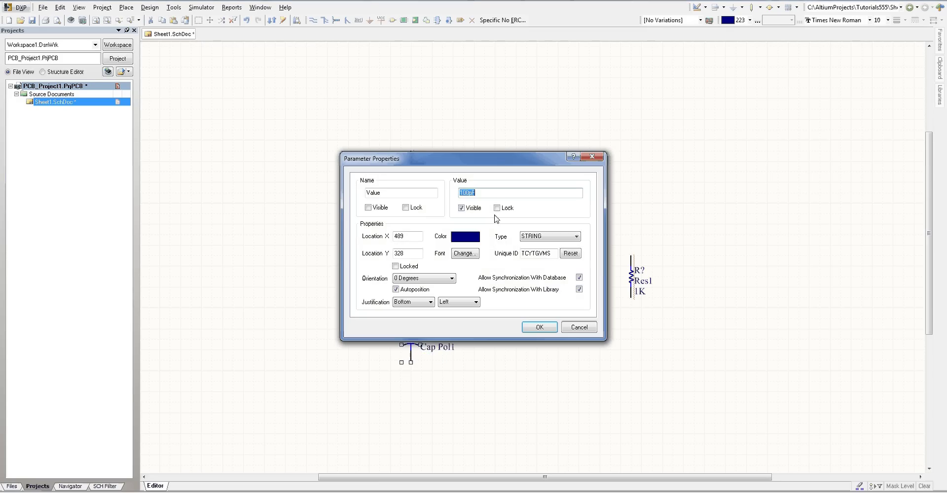
click(472, 193)
key(BackSpace)
drag(469, 193, 441, 193)
text(1uF)
click(539, 327)
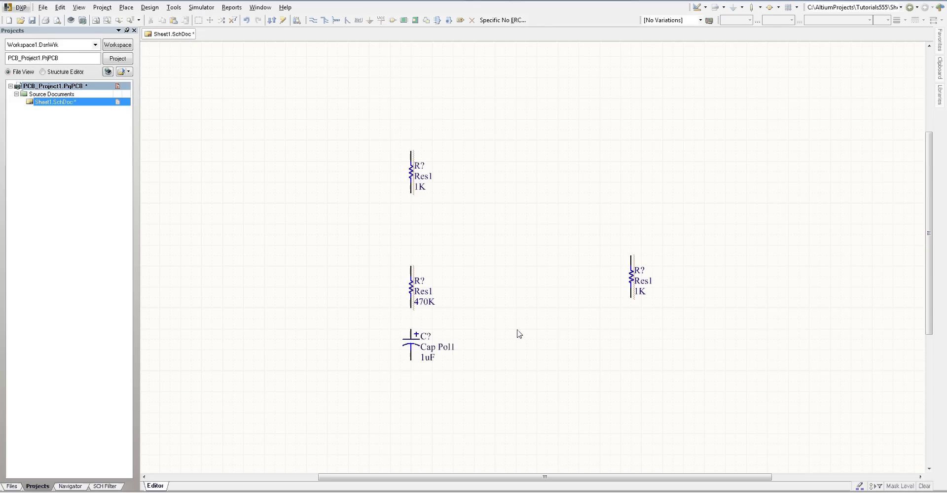
scroll(568, 324, up, 2)
scroll(568, 324, down, 2)
Open the part library browser and step through the LED parts.
click(392, 20)
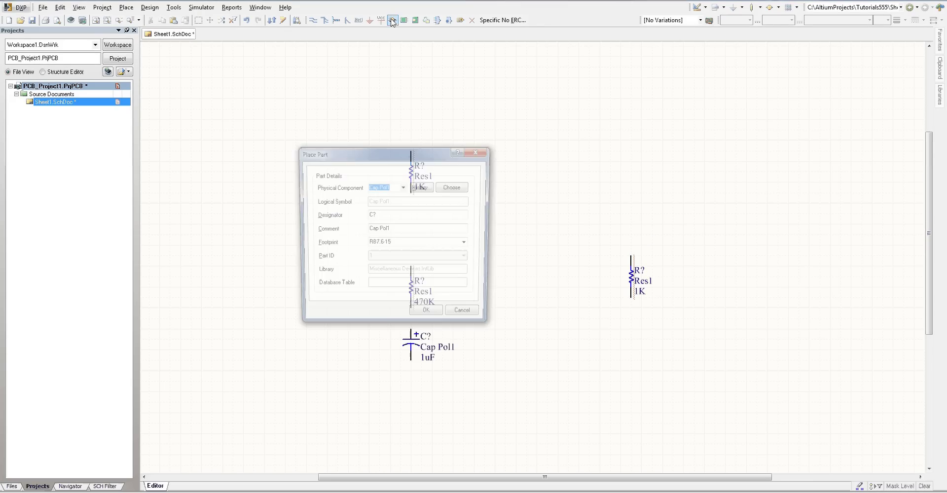
click(454, 187)
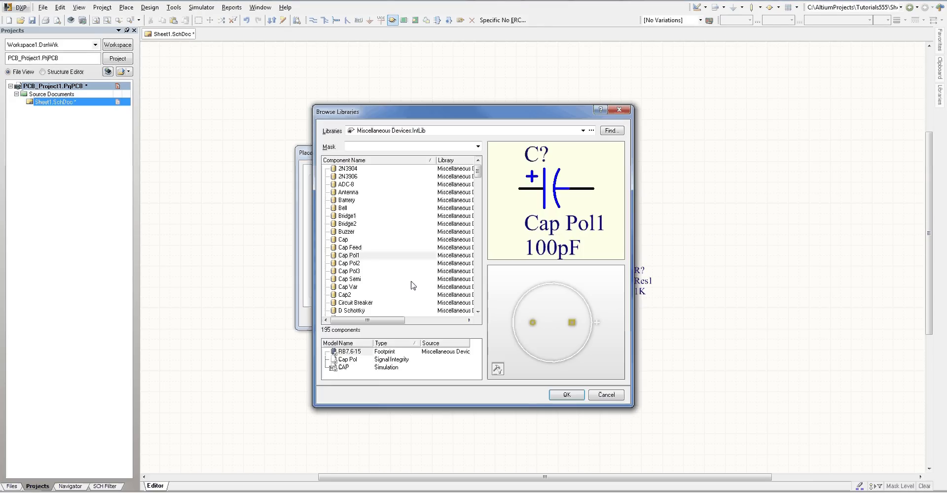
scroll(476, 207, down, 20)
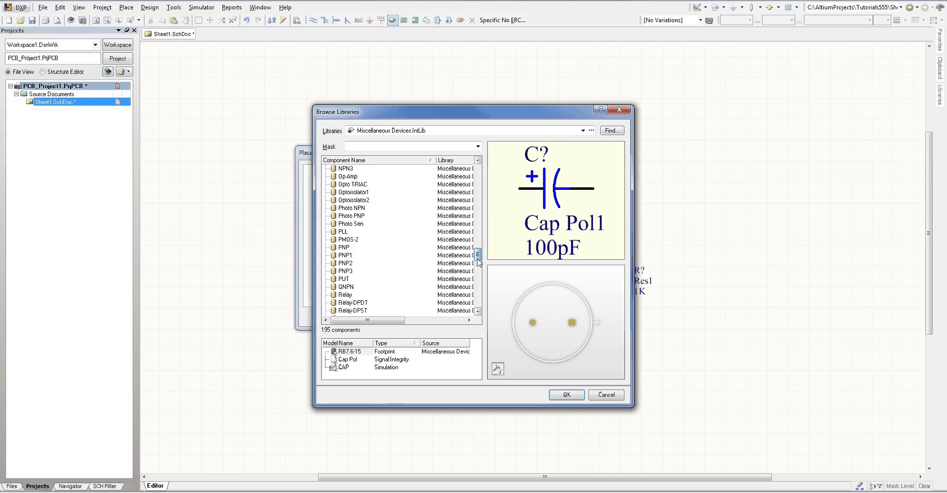
scroll(472, 202, up, 20)
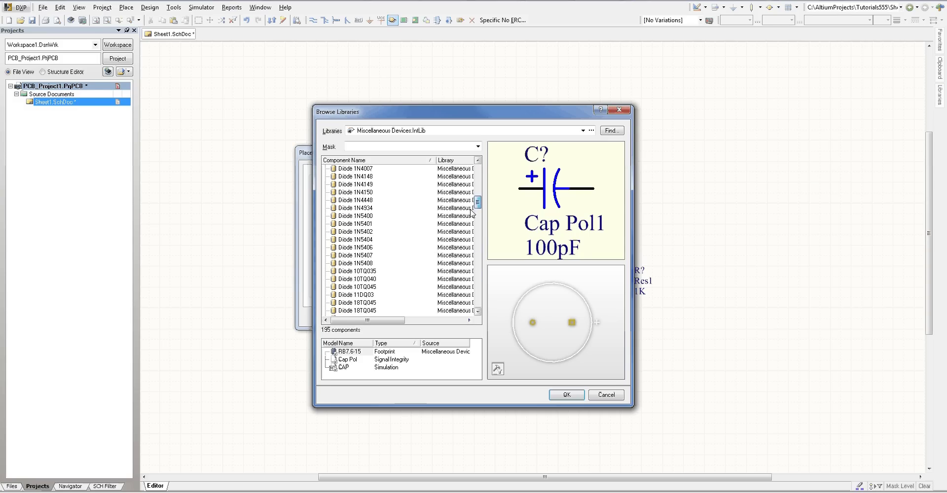
click(356, 232)
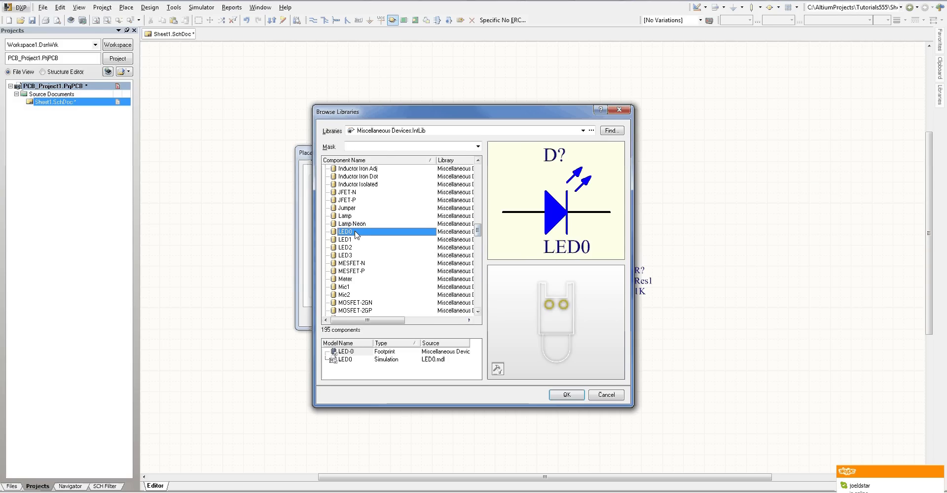
key(Down)
key(Down)
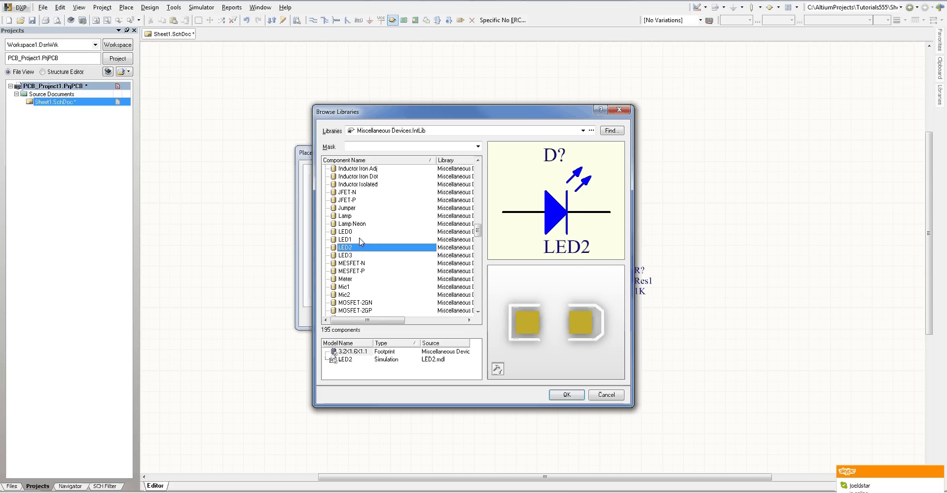
key(Up)
key(Up)
key(Down)
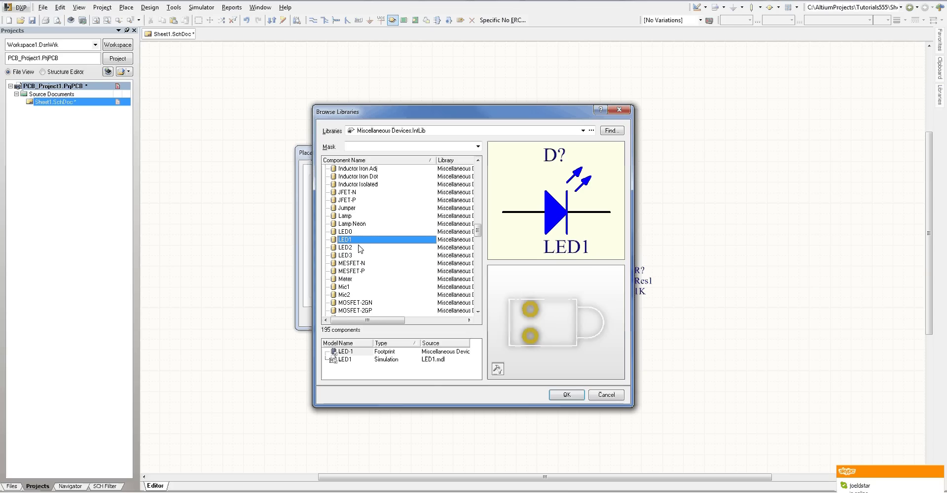
Compare the LED0, LED1 and LED2 symbols and footprints, then choose LED1.
click(360, 248)
click(362, 233)
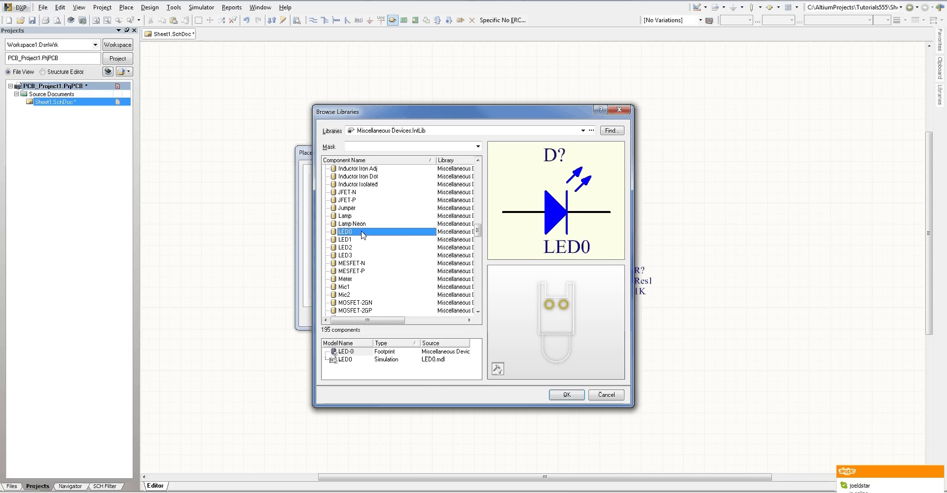
click(362, 239)
click(361, 232)
click(361, 241)
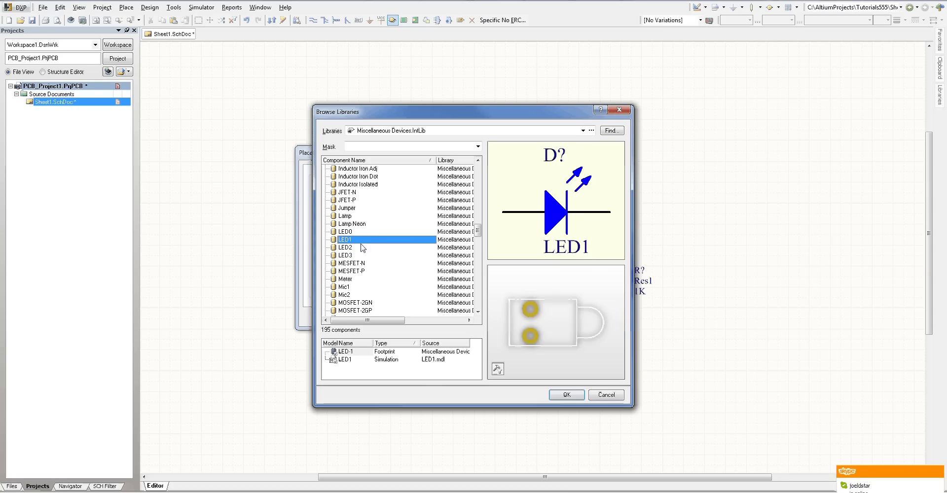
click(363, 247)
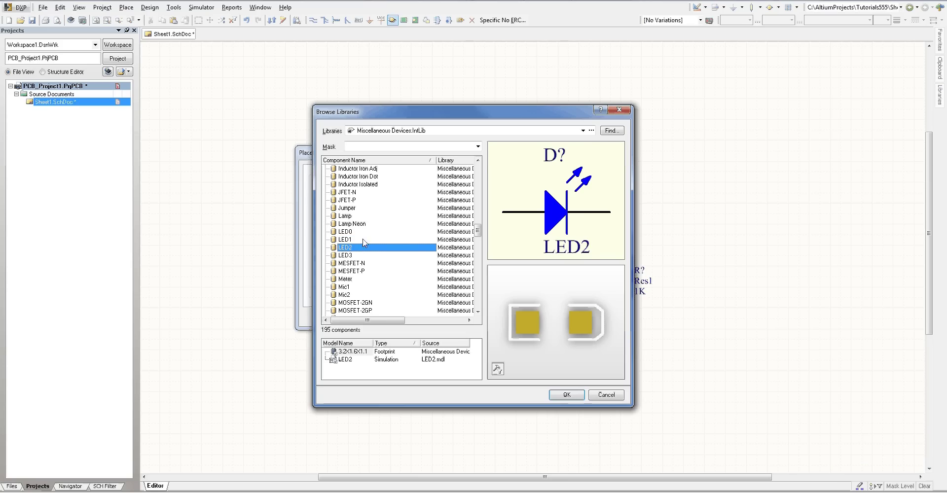
click(364, 239)
click(363, 232)
click(364, 240)
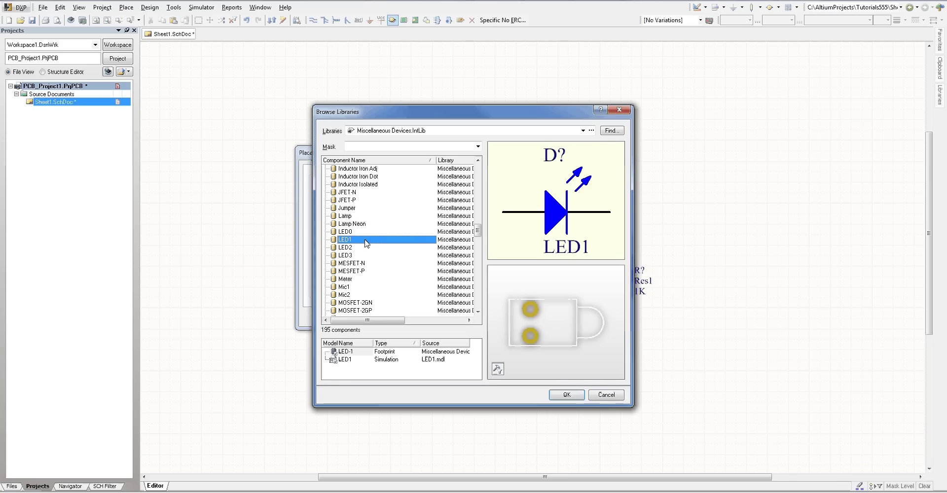
click(364, 232)
click(364, 240)
click(567, 395)
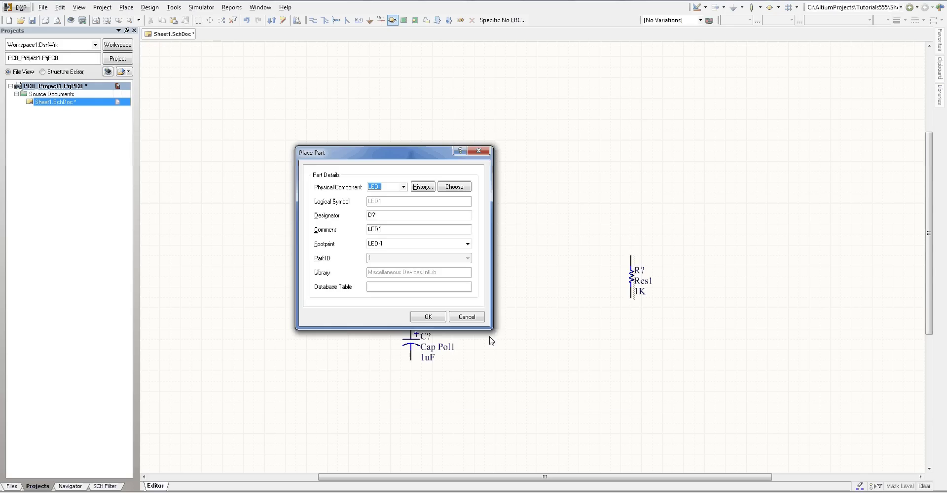
Place LED1 pointing downward below the right-hand 1K resistor, then reopen the component browser.
click(436, 323)
key(space)
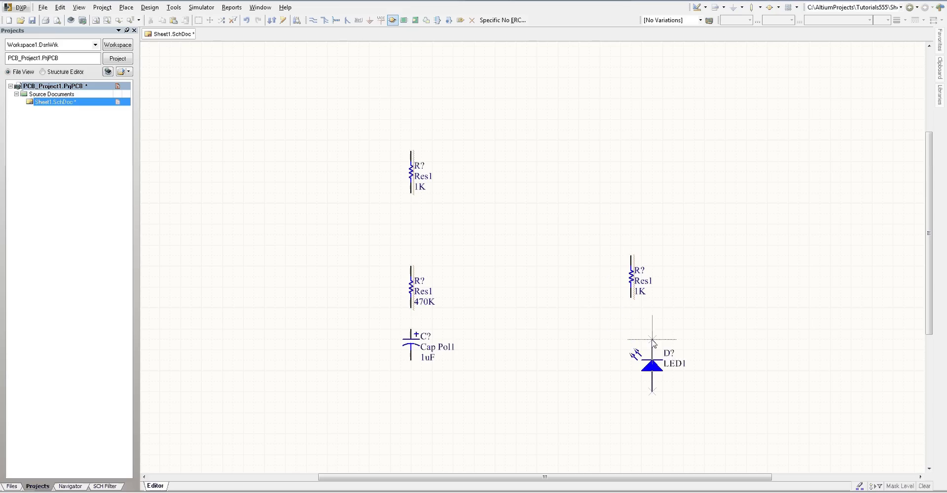
key(space)
key(space)
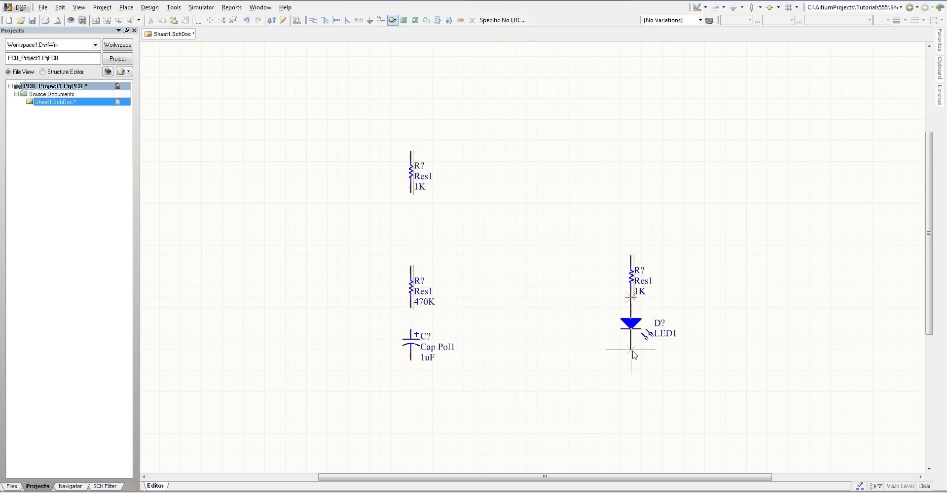
click(633, 354)
right_click(582, 345)
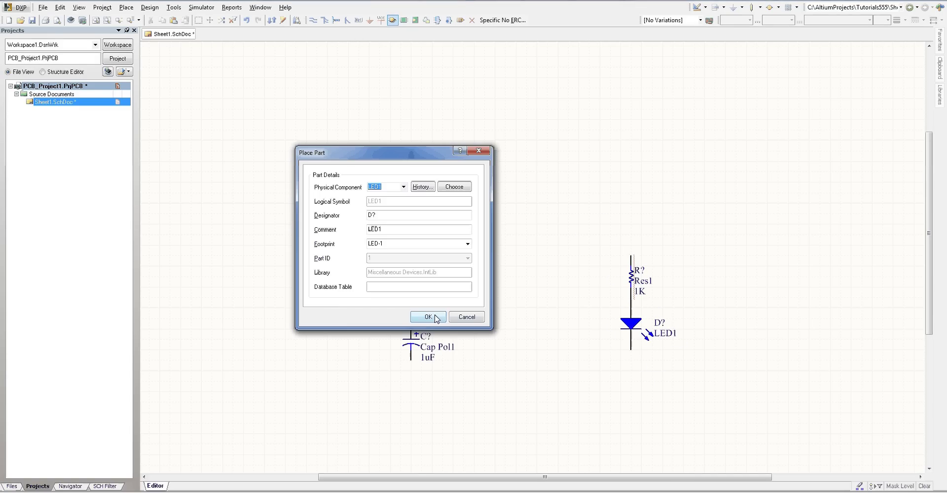
click(436, 319)
right_click(582, 348)
click(467, 317)
scroll(590, 350, down, 1)
scroll(590, 350, up, 1)
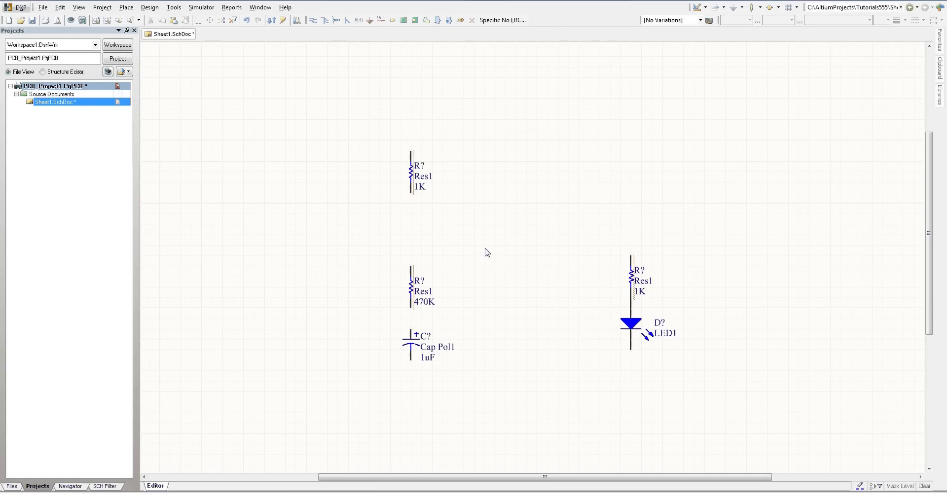
click(393, 19)
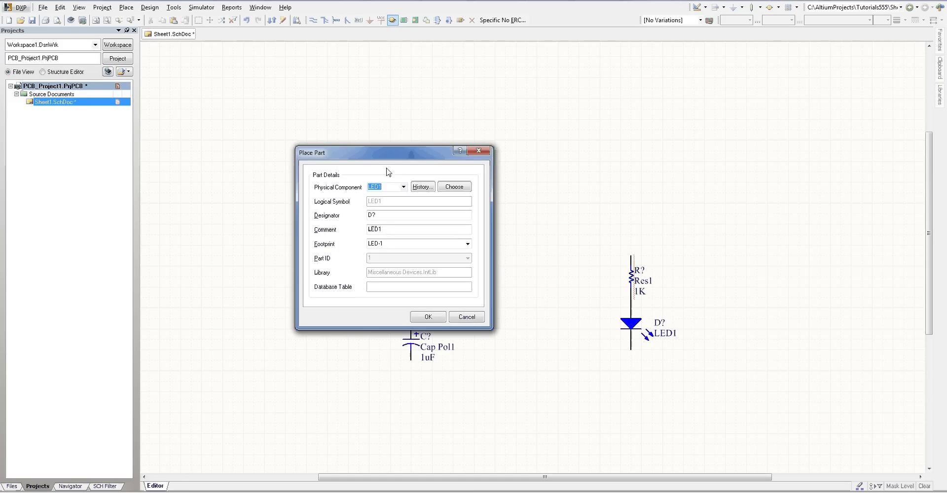
click(459, 189)
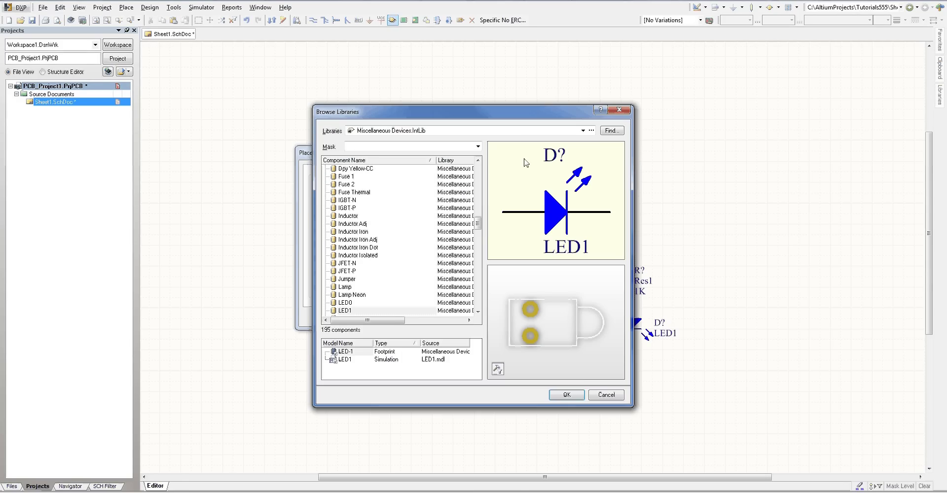
click(602, 131)
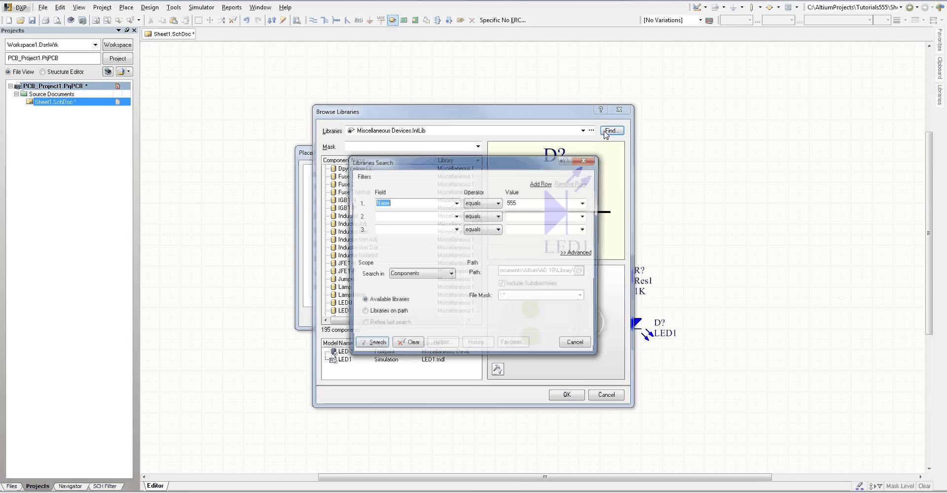
click(531, 203)
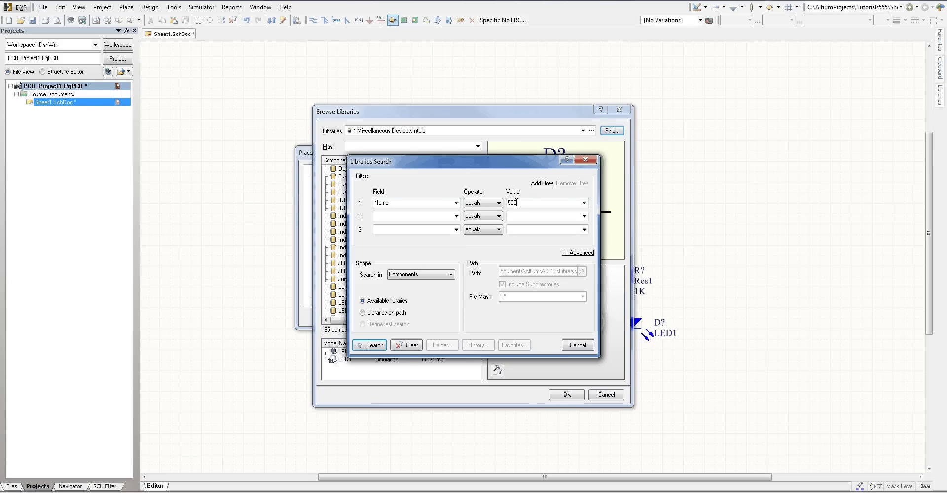
click(371, 345)
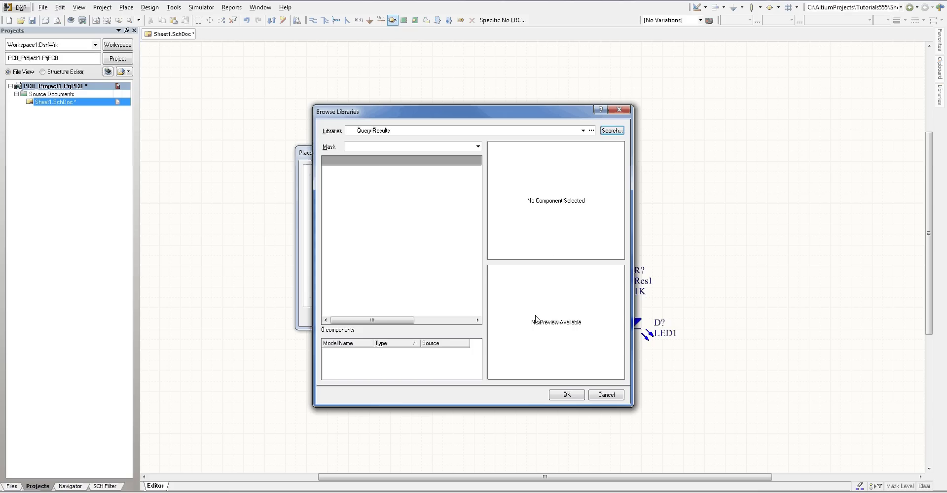
Close the empty search results and the Place Part dialog.
click(619, 112)
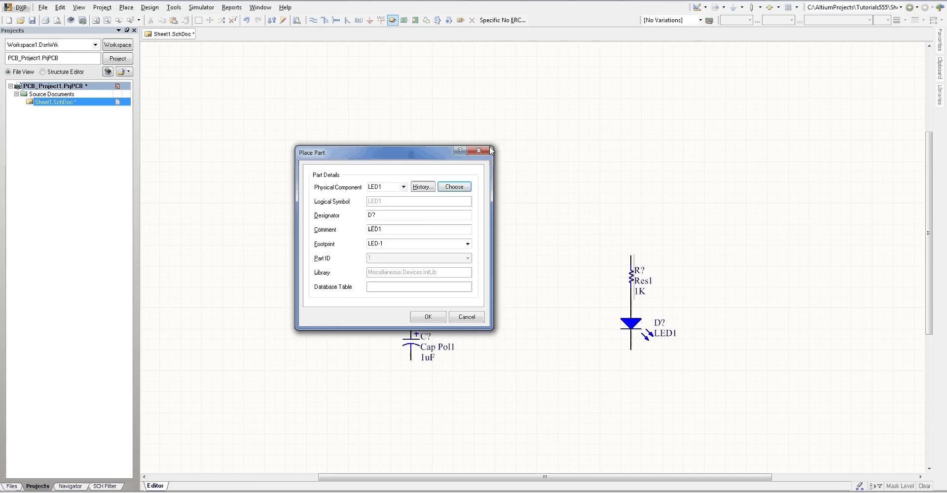
key(Escape)
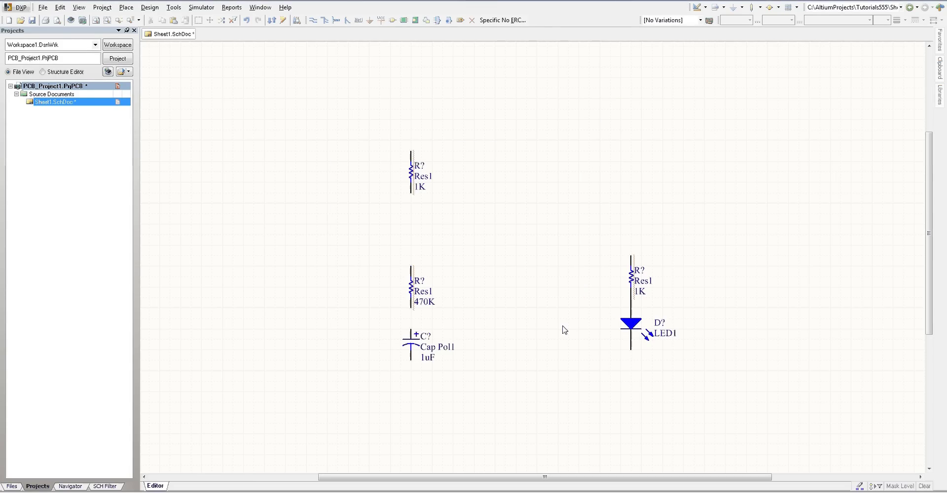
scroll(571, 328, up, 2)
scroll(571, 328, down, 4)
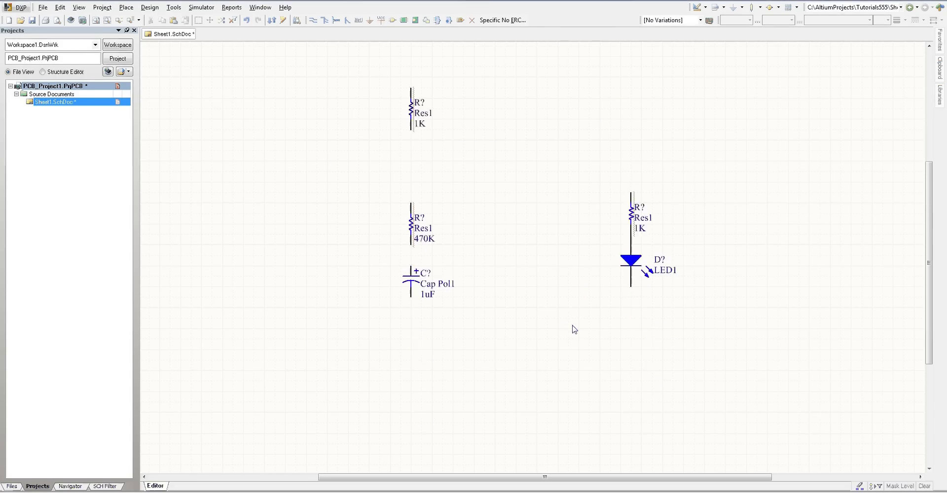
scroll(570, 328, up, 3)
scroll(641, 326, down, 1)
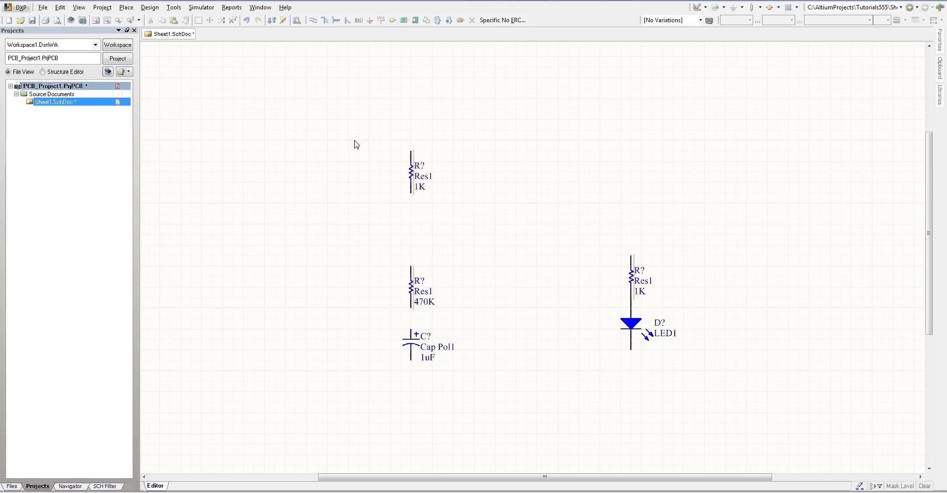
Wire the top 1K resistor through the 470K resistor to the capacitor's positive pin.
click(313, 21)
click(411, 192)
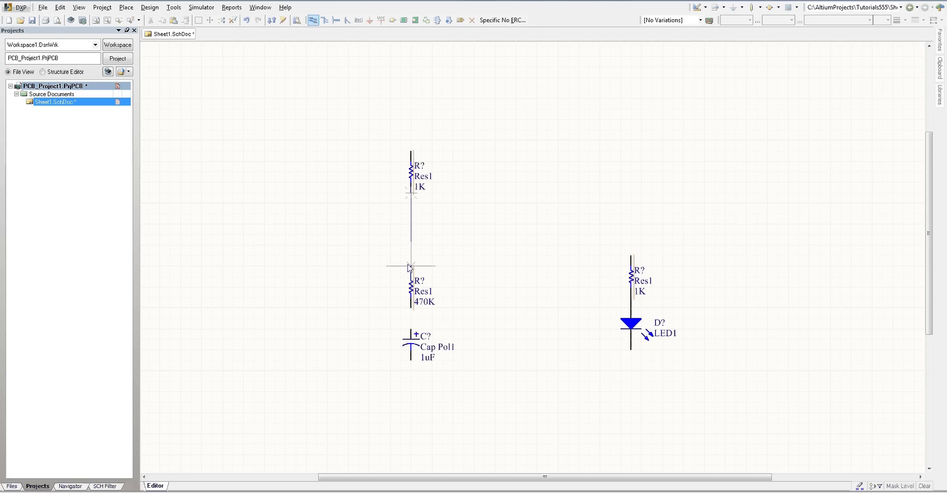
click(411, 308)
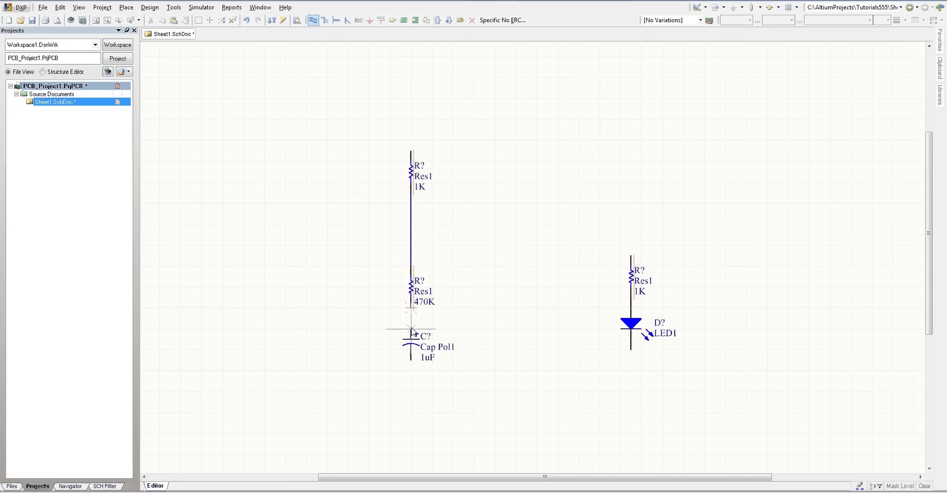
click(411, 329)
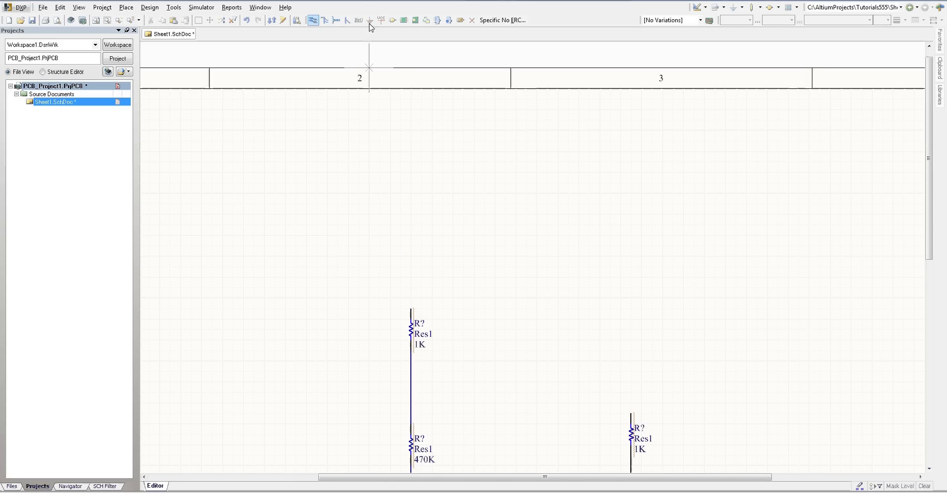
right_click(389, 153)
scroll(399, 162, down, 4)
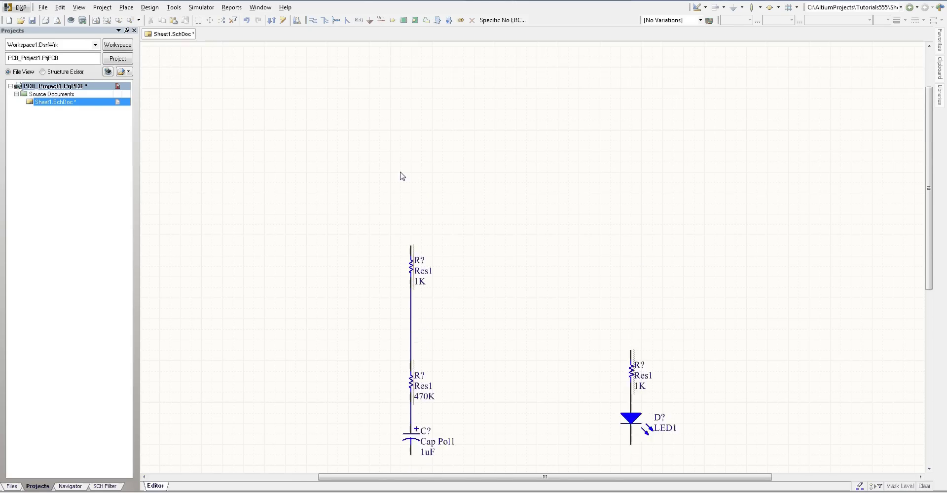
click(381, 19)
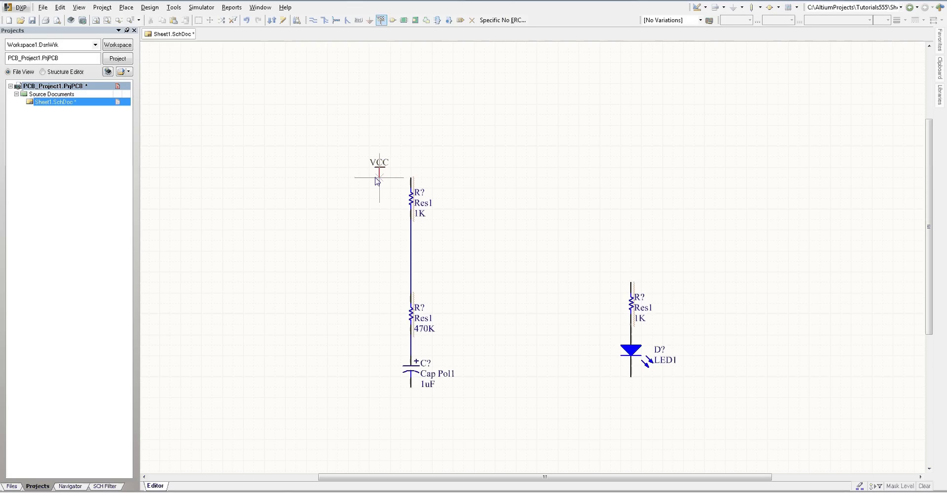
Rename the power port's net to VCC9 and place it atop the left resistor wire.
key(Tab)
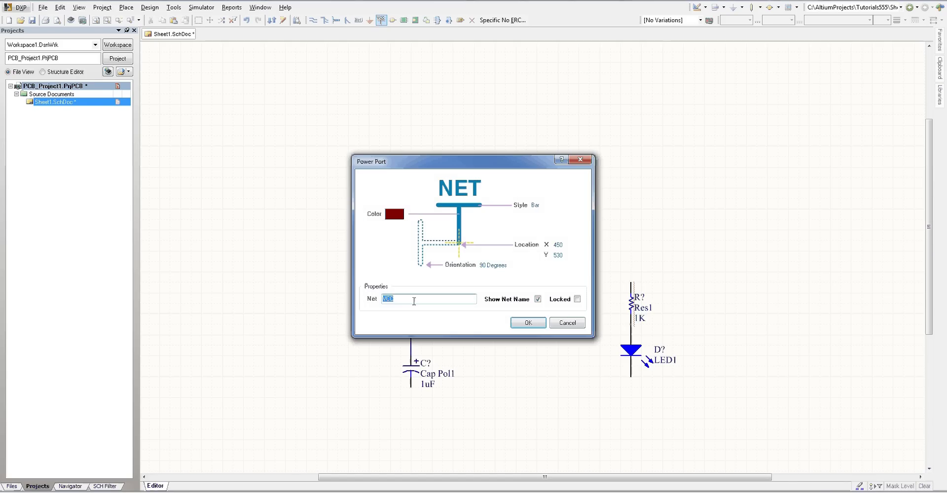
click(411, 299)
text(9)
key(Return)
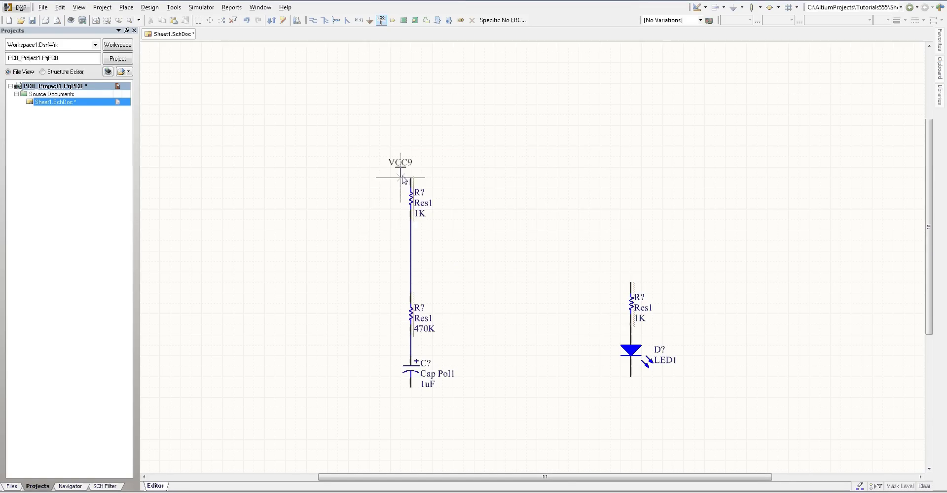
click(411, 168)
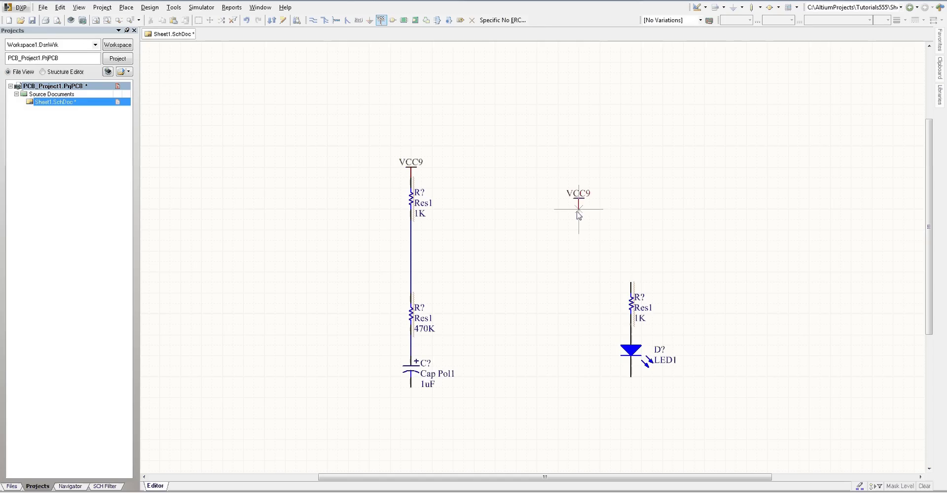
key(Escape)
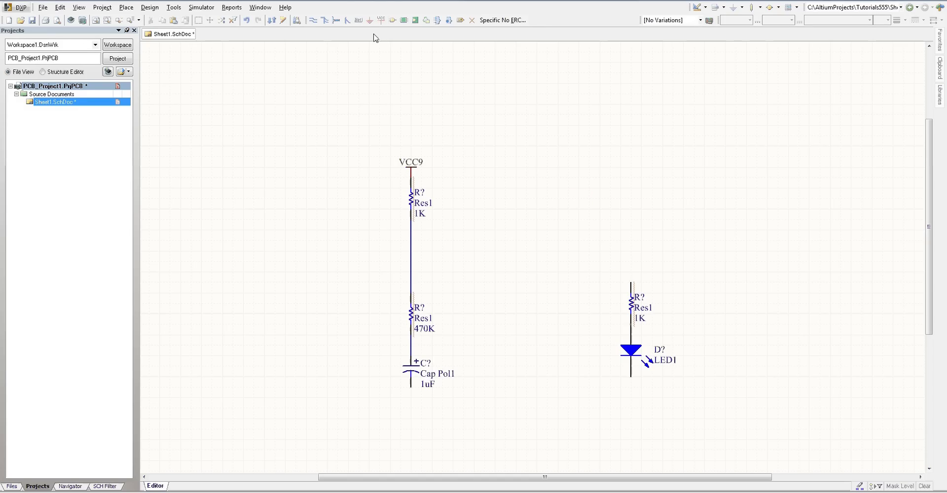
Place GND ports under the capacitor and under the LED.
click(370, 20)
click(411, 404)
key(Escape)
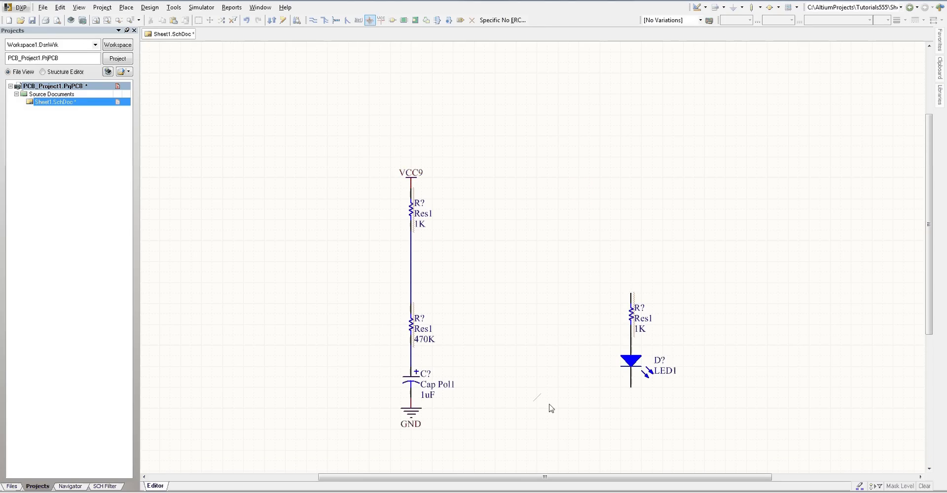
click(631, 398)
key(Escape)
scroll(449, 135, down, 2)
Switch the part library browser to Miscellaneous Connectors.IntLib.
click(392, 20)
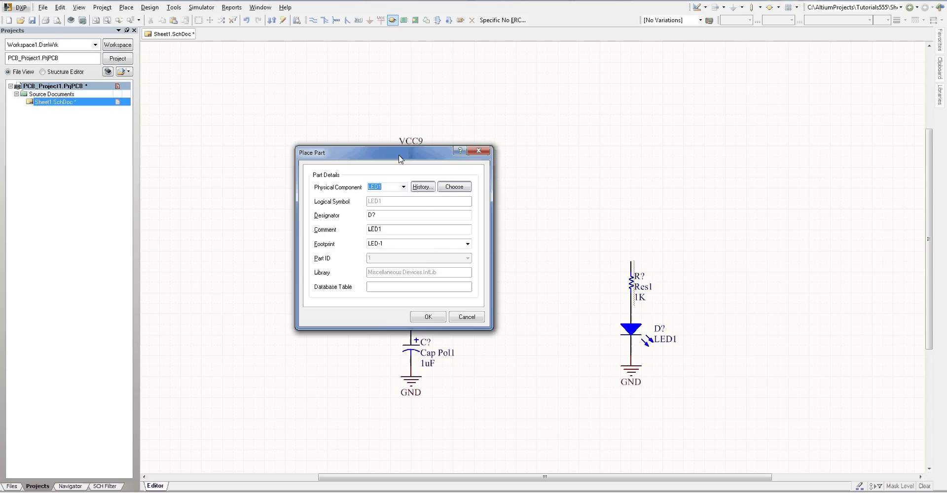
click(453, 187)
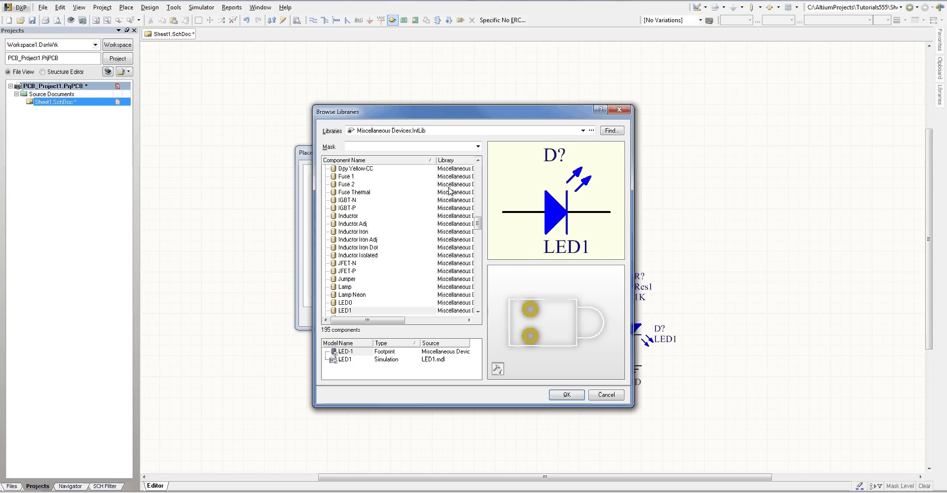
click(450, 131)
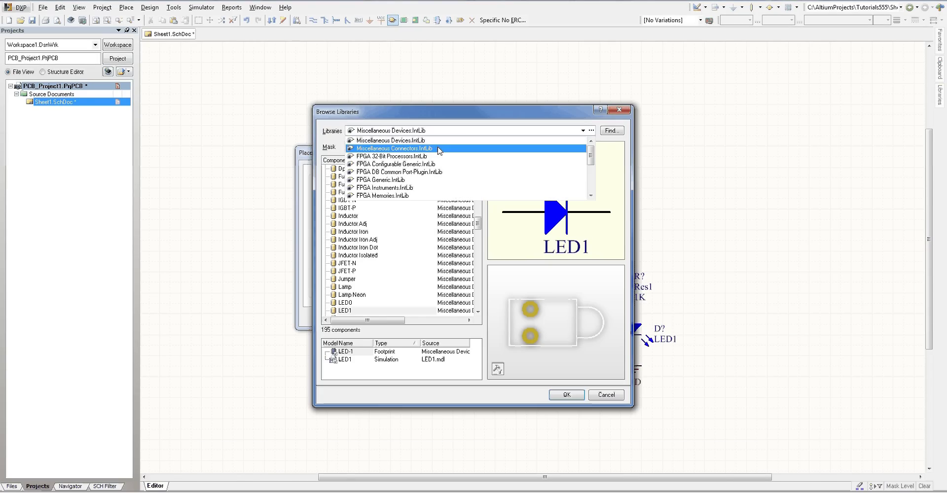
click(439, 149)
drag(480, 177, 474, 198)
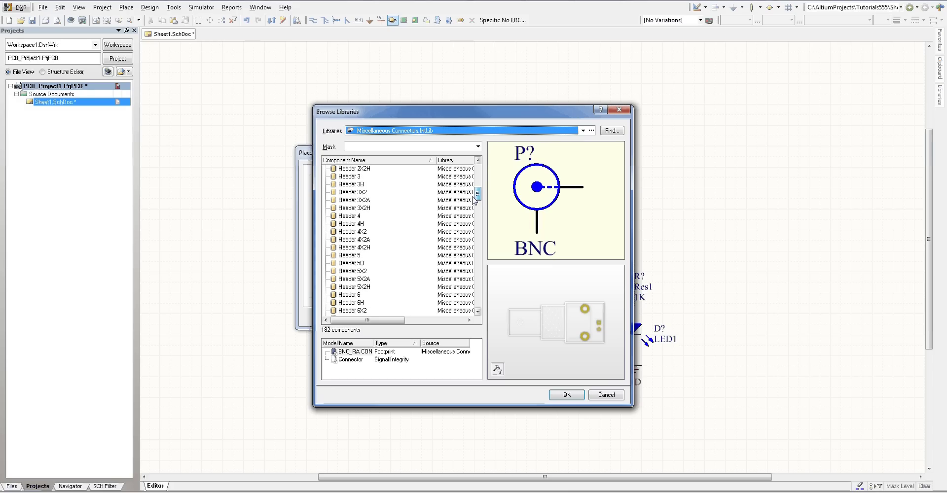
scroll(479, 161, up, 1)
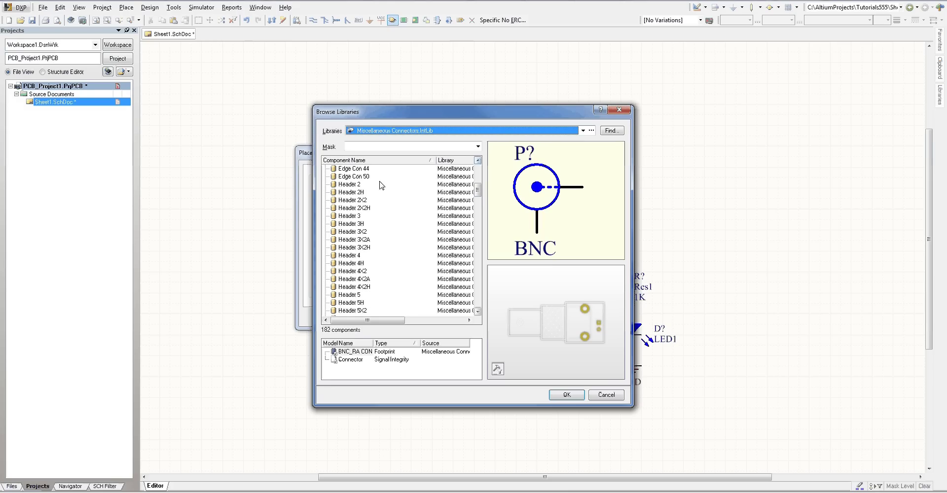
Compare the header options and choose Header 2 as the part to place.
click(370, 185)
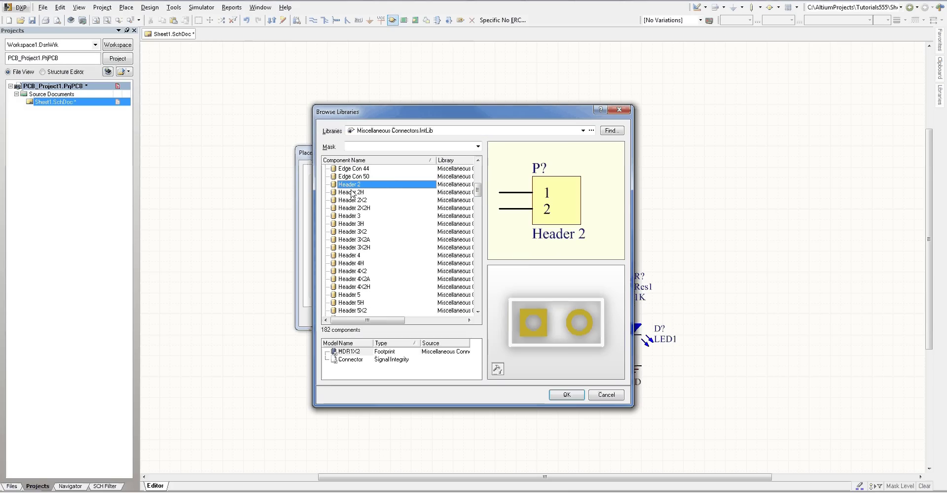
click(351, 200)
click(352, 224)
click(354, 247)
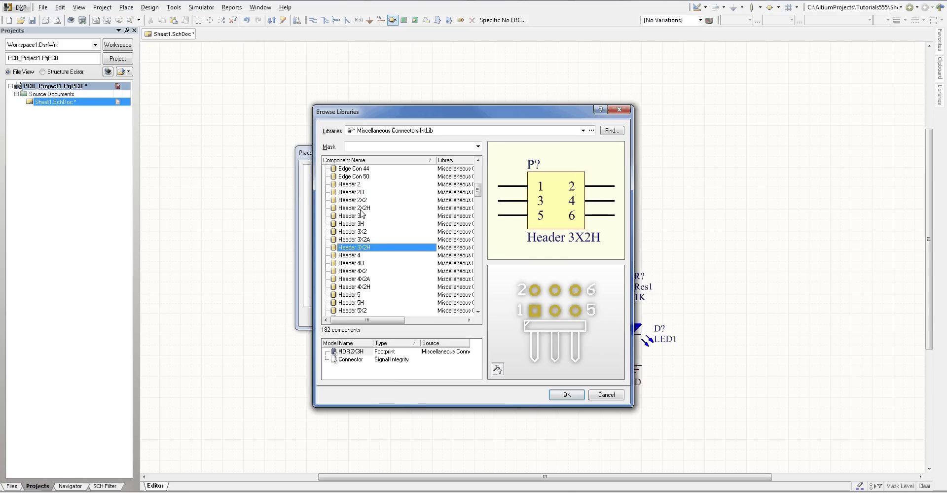
click(365, 184)
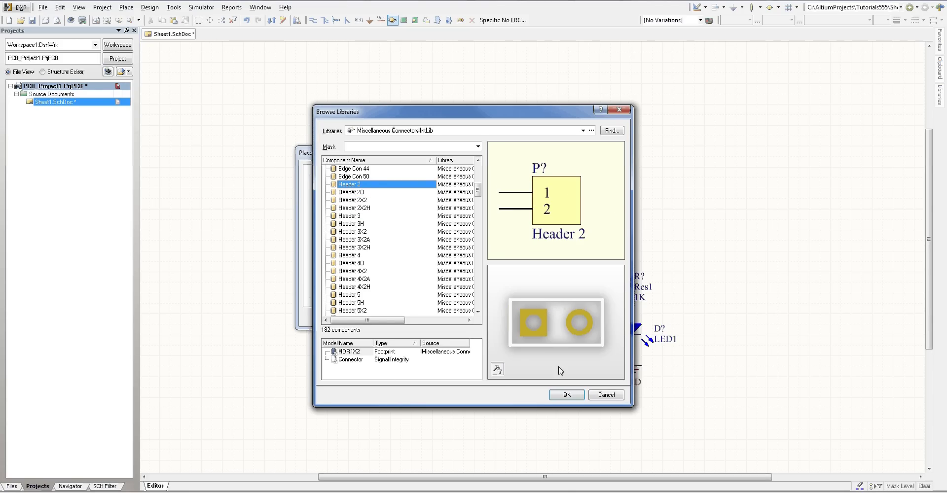
click(567, 395)
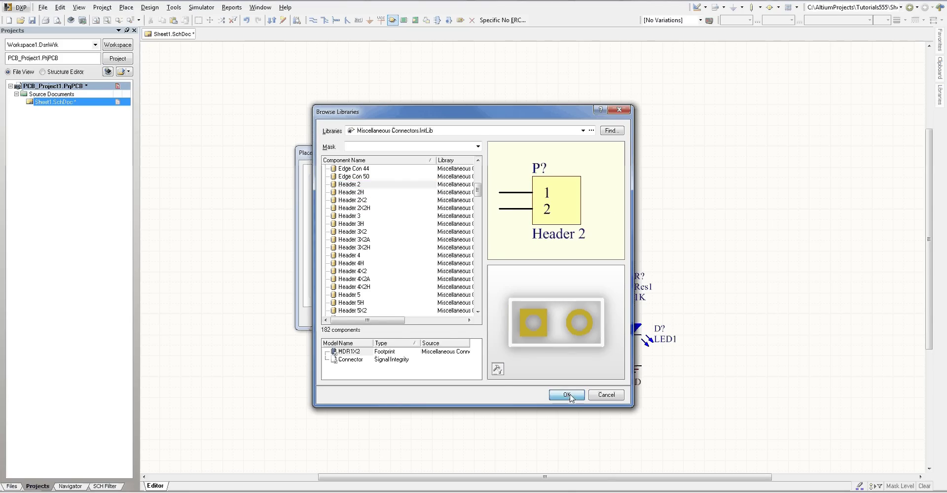
Place the Header 2 connector at the top right with a GND port on pin 2.
click(437, 319)
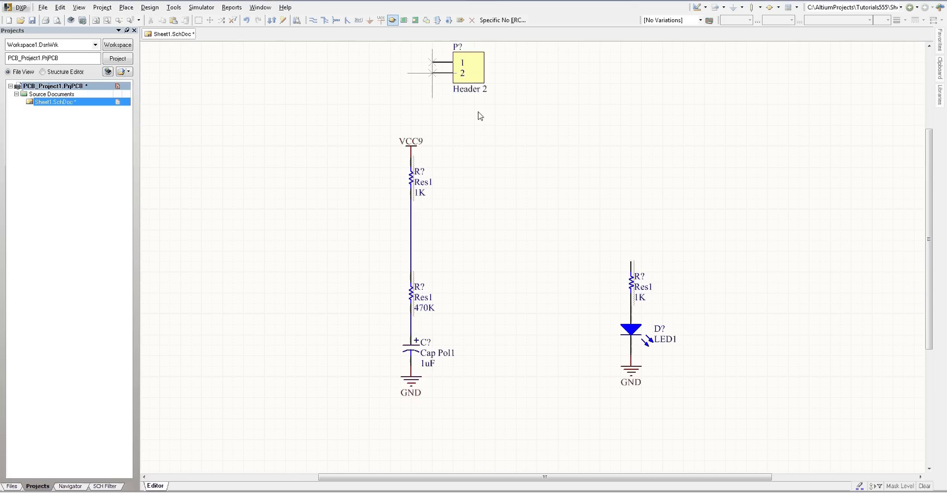
key(Escape)
click(588, 73)
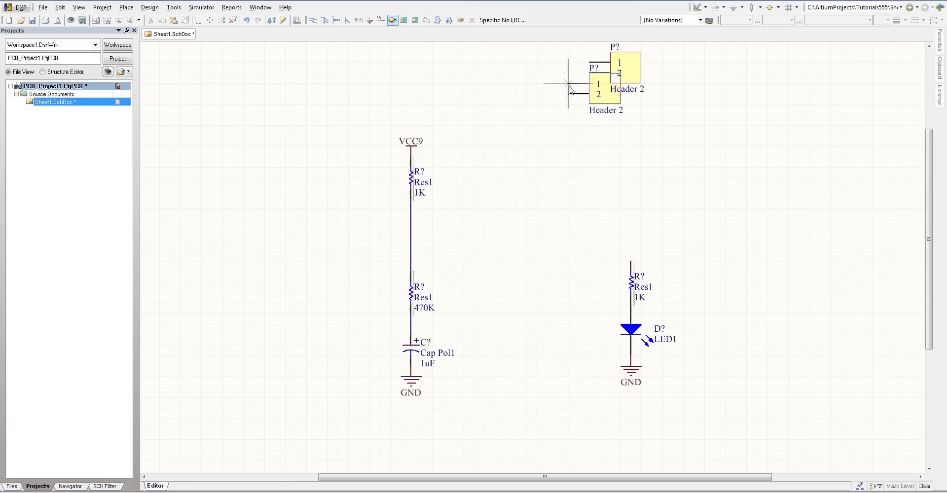
key(Escape)
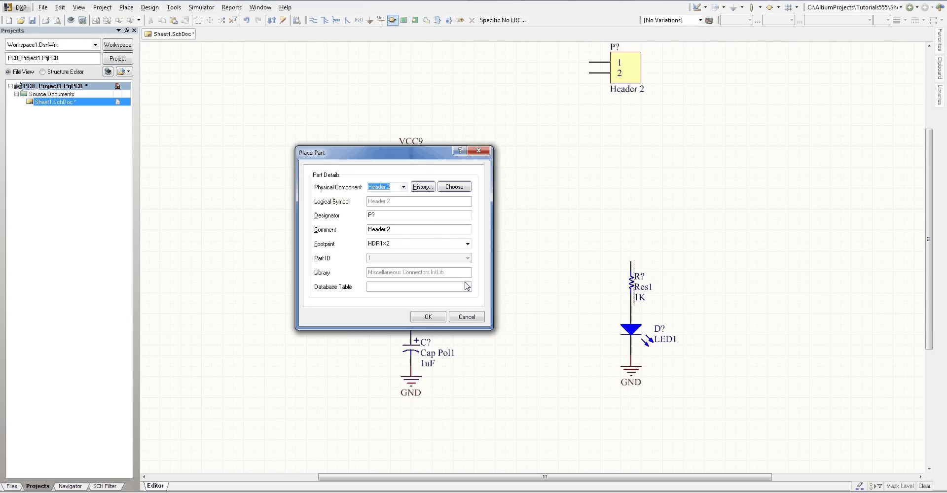
click(466, 317)
scroll(383, 57, up, 3)
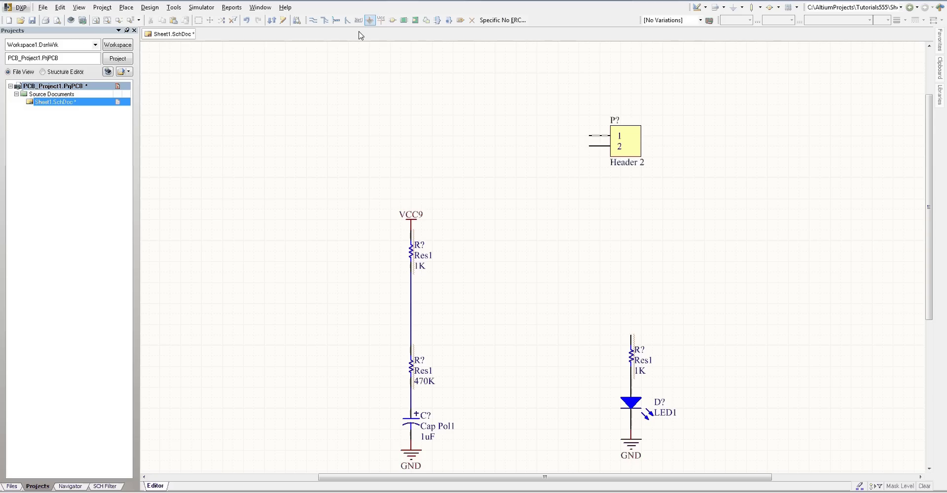
click(589, 146)
Add a power port renamed VCC9 on header pin 1.
click(381, 19)
scroll(558, 125, up, 1)
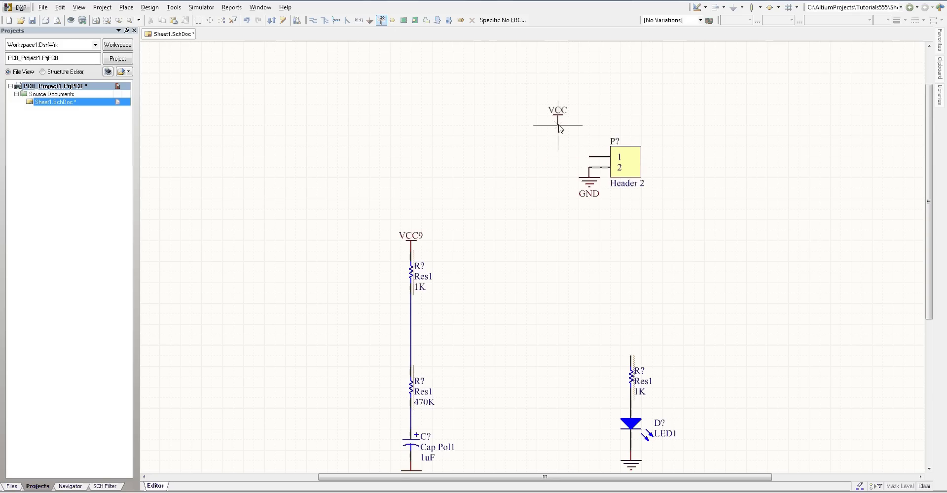
key(Tab)
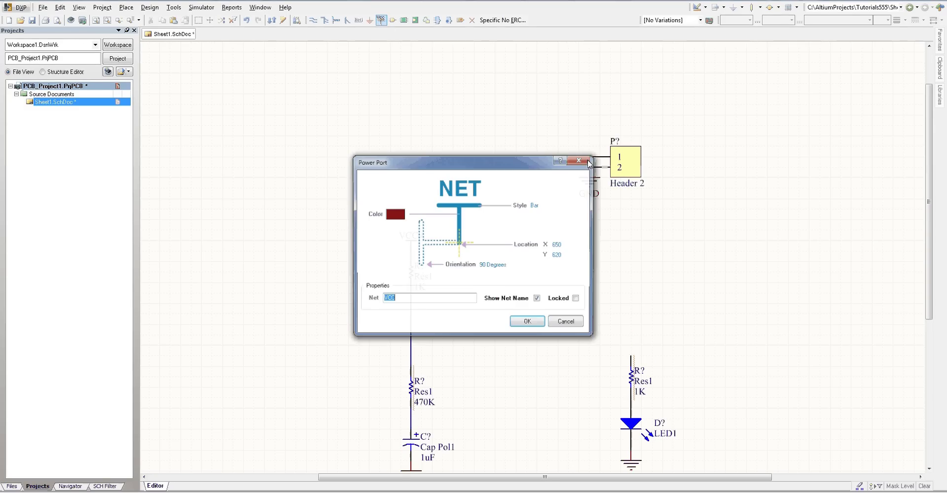
click(423, 298)
text(9)
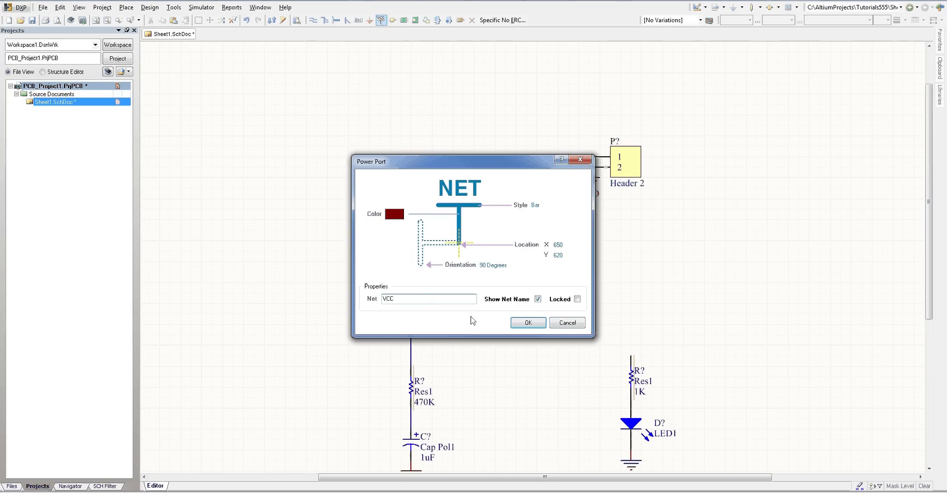
click(528, 323)
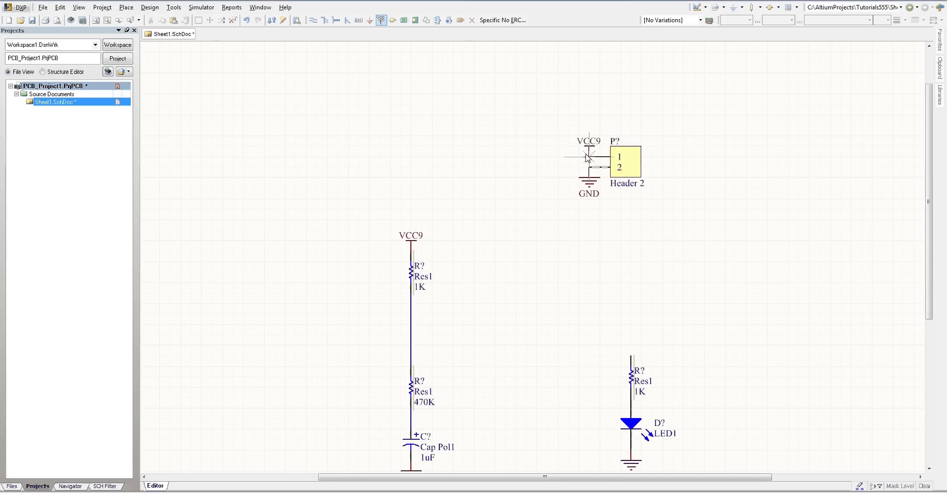
click(588, 157)
scroll(523, 271, down, 2)
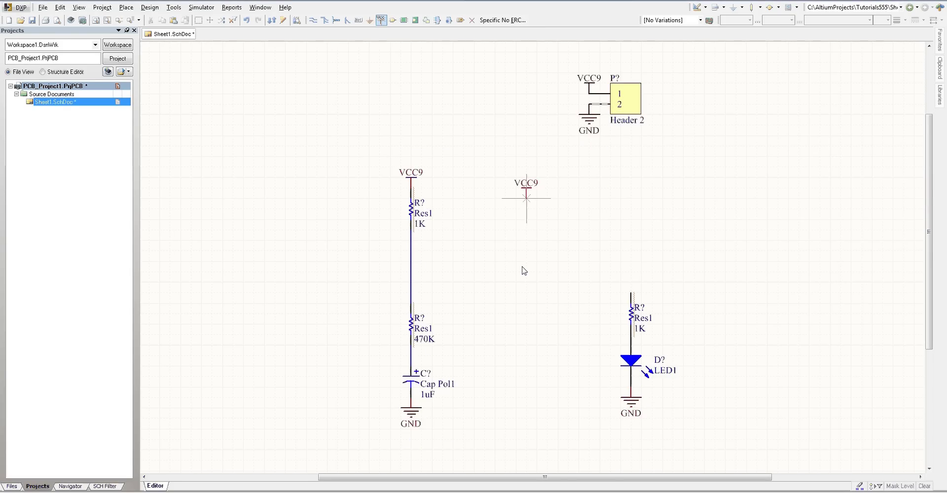
key(Escape)
scroll(527, 275, down, 1)
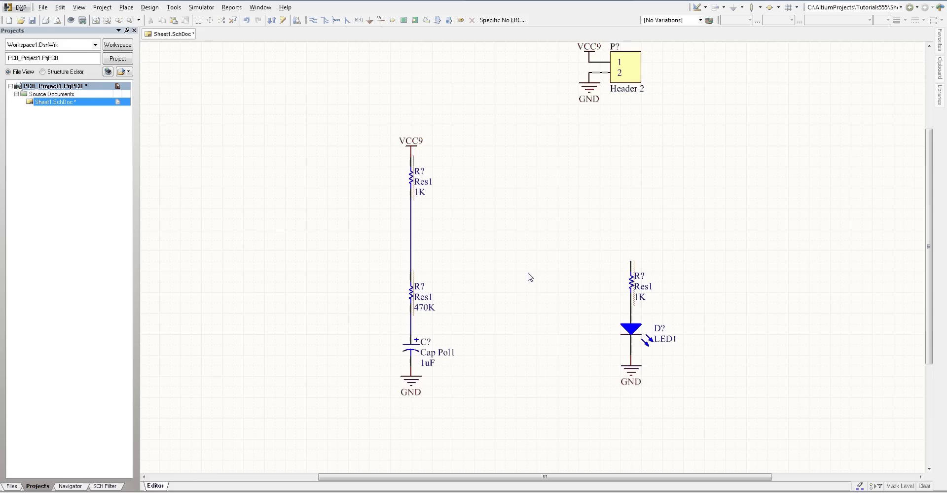
drag(477, 305, 571, 209)
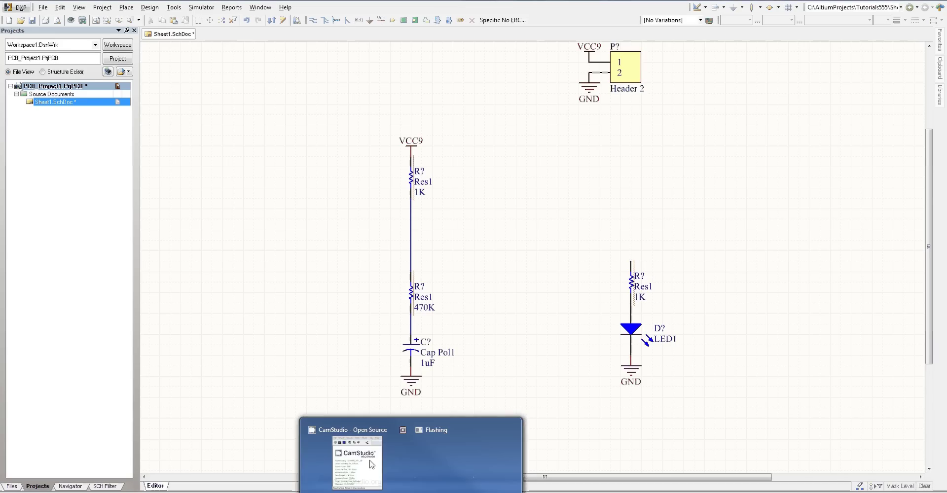
click(371, 464)
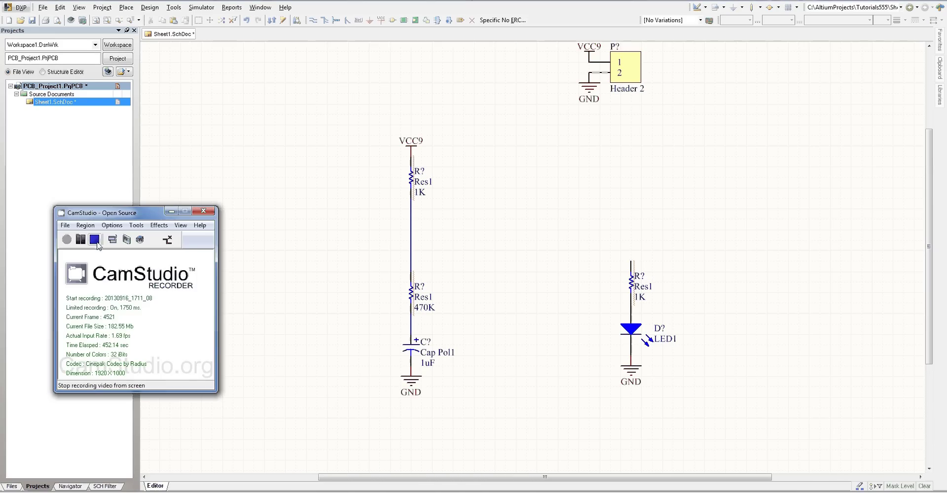